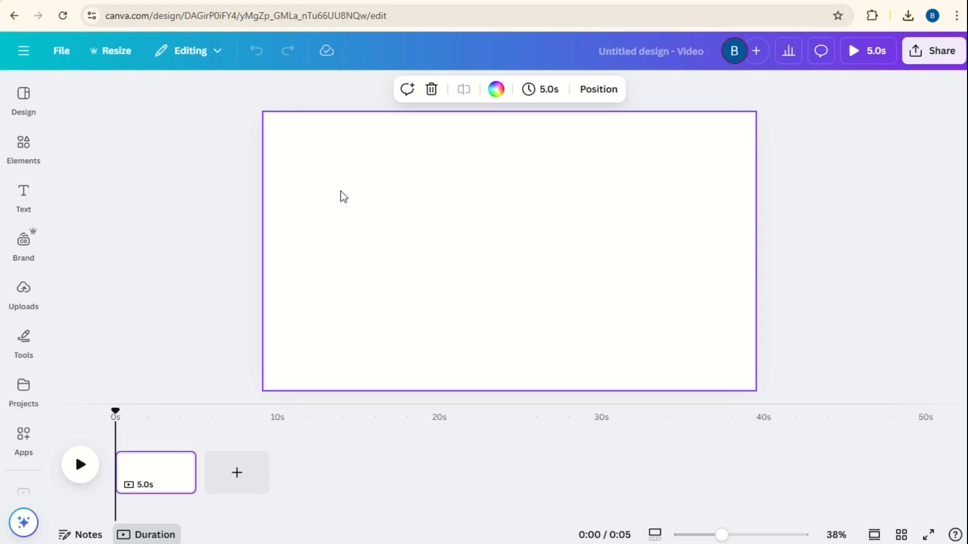
Apply the Hollow text effect at thickness 50 to the BL lettering inside the two concentric rings.
click(34, 158)
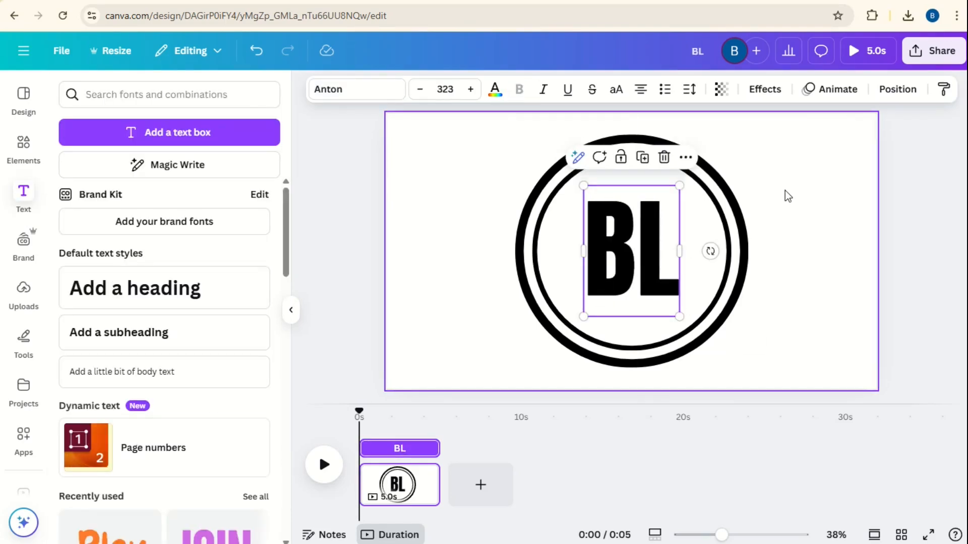
click(762, 91)
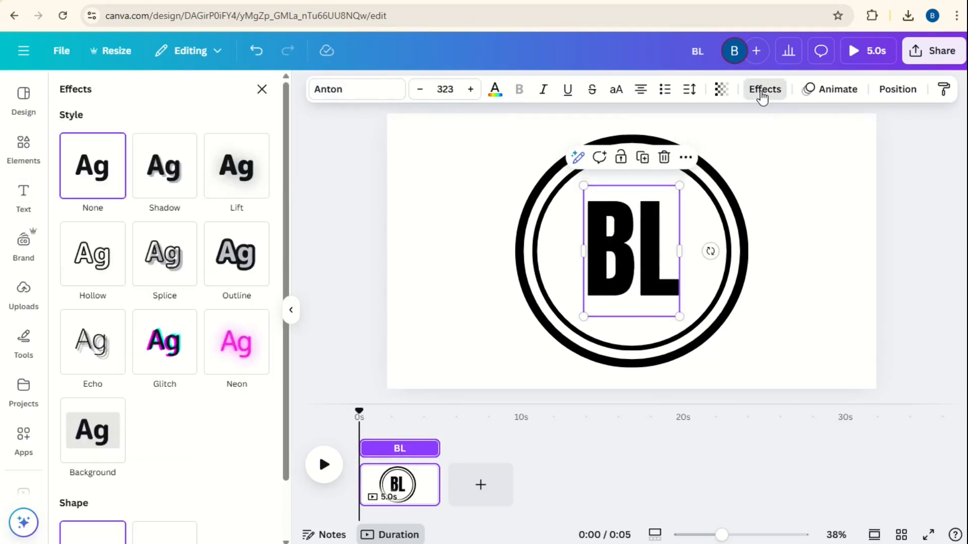
click(100, 258)
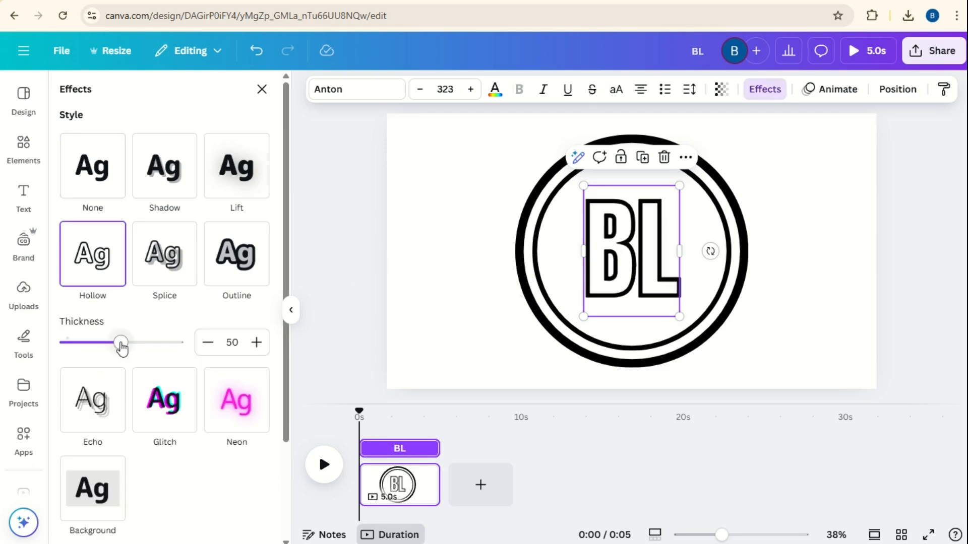
click(451, 232)
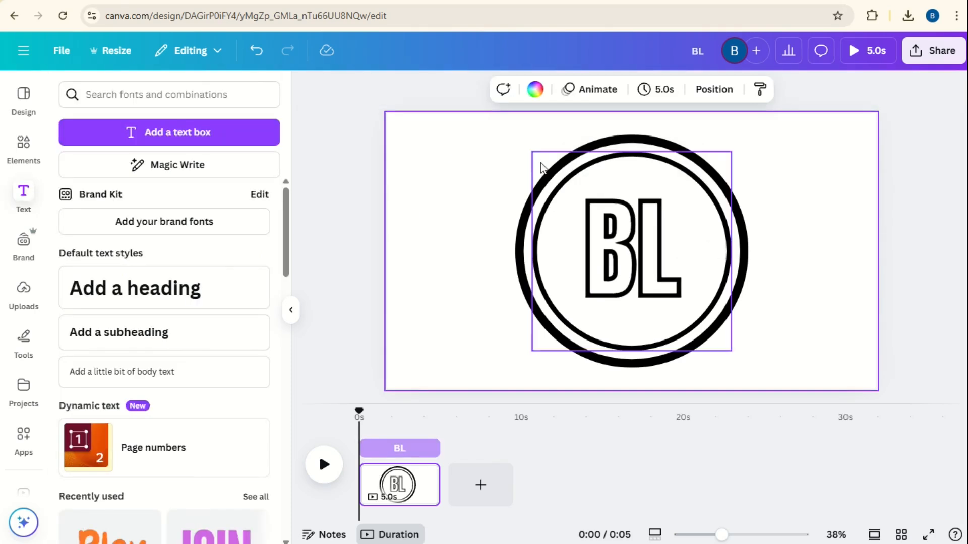
Recolour the BL text and the borders of both rings to dark grey.
click(614, 227)
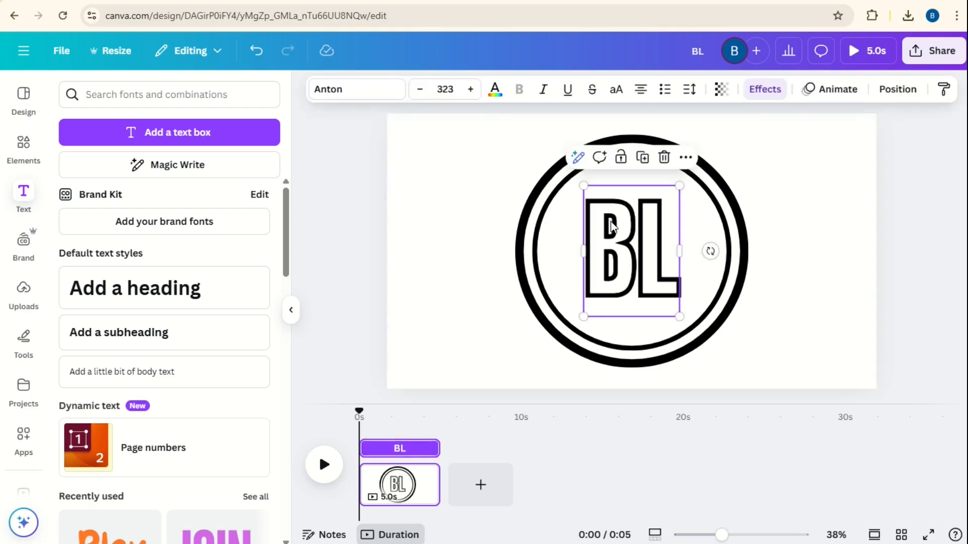
click(494, 91)
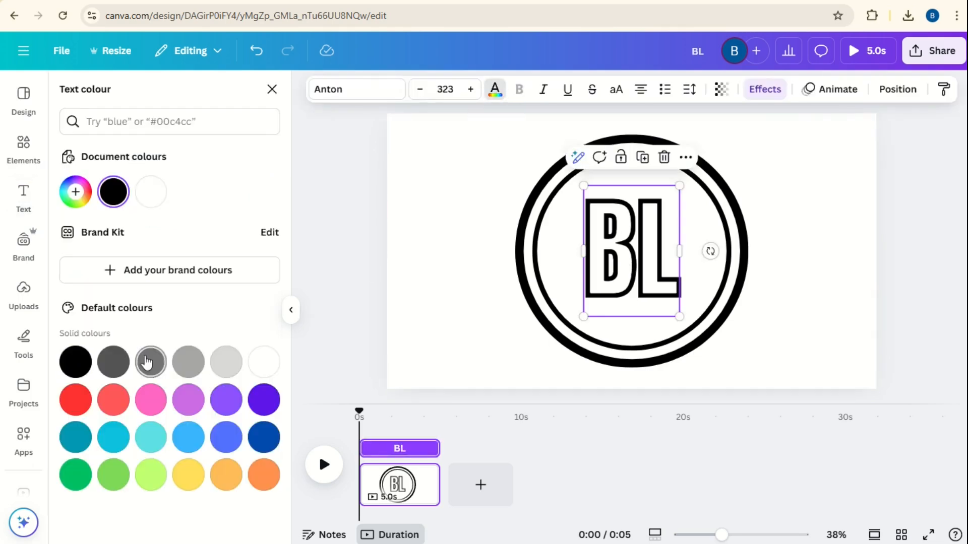
click(113, 362)
click(540, 223)
click(412, 89)
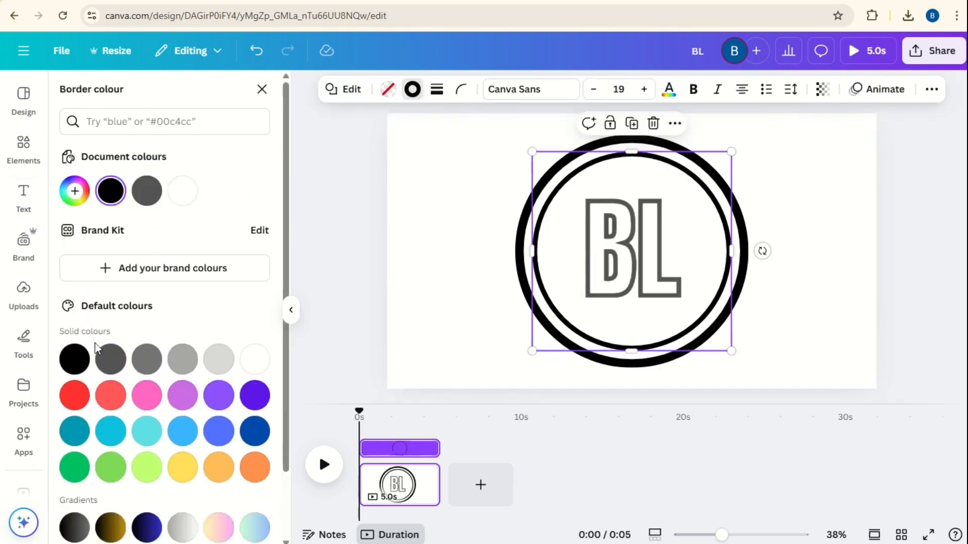
click(110, 359)
click(524, 217)
click(110, 359)
click(359, 215)
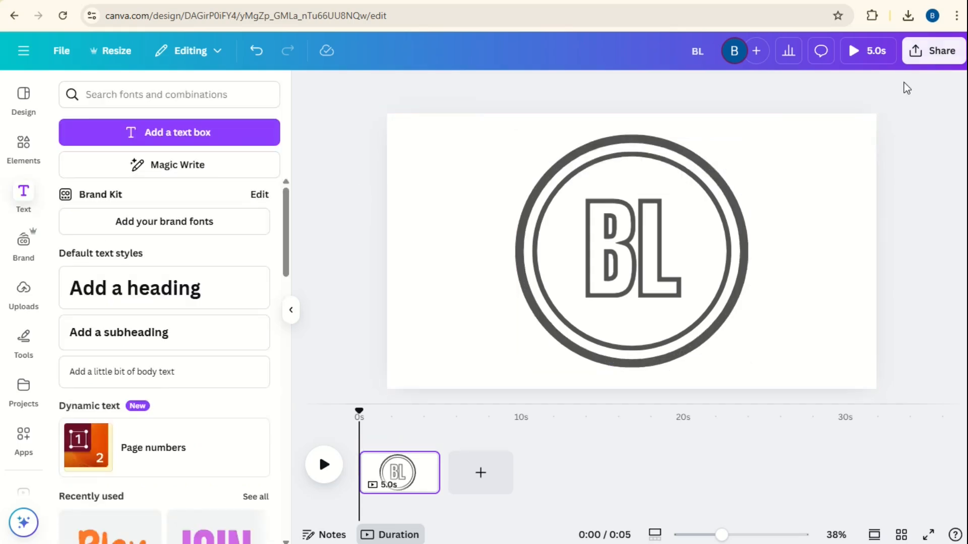
Download the design as a PNG at 1,920 × 1,080 px with a transparent background.
click(933, 51)
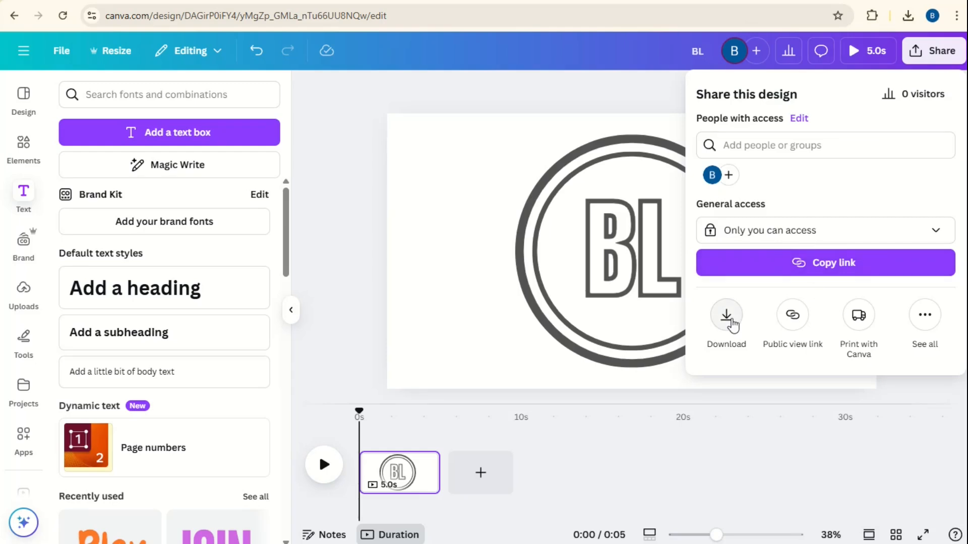
click(726, 316)
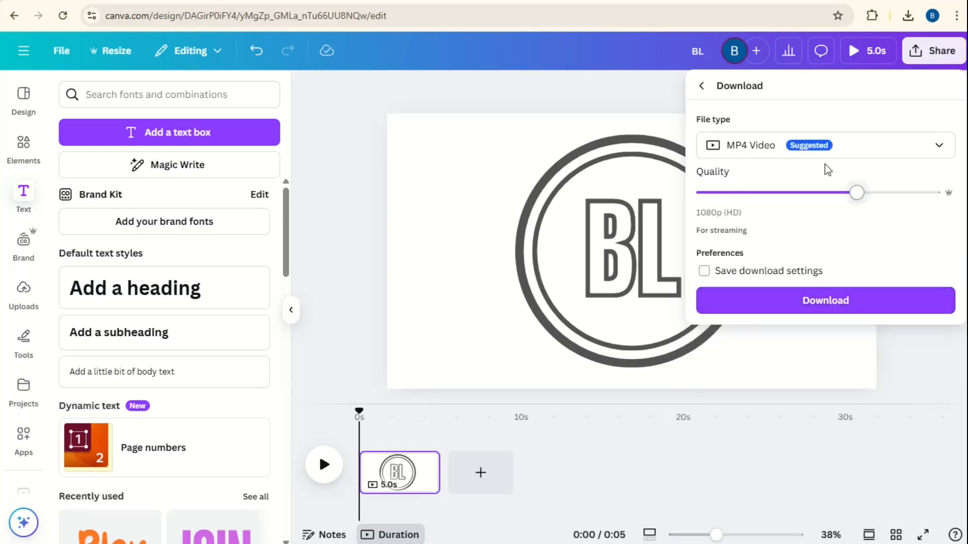
click(764, 151)
click(755, 226)
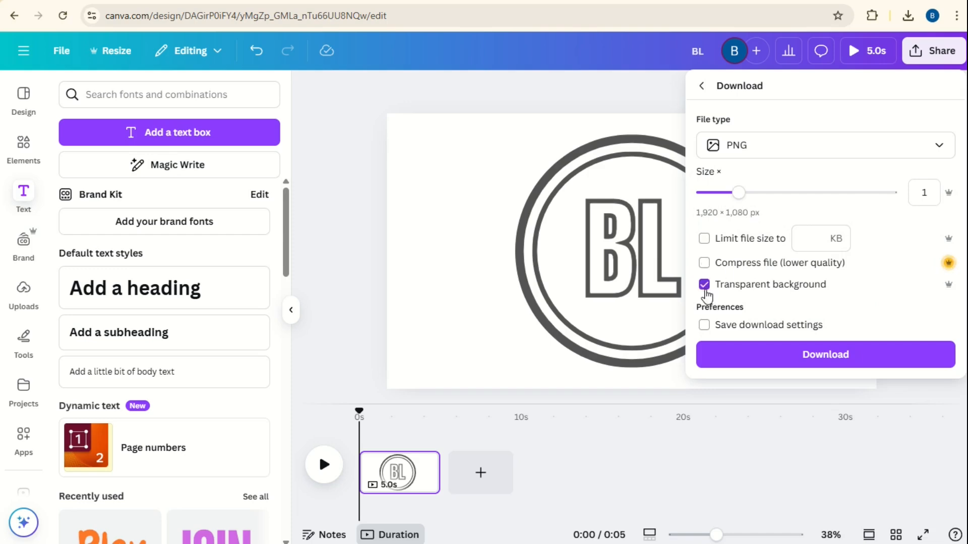
click(763, 355)
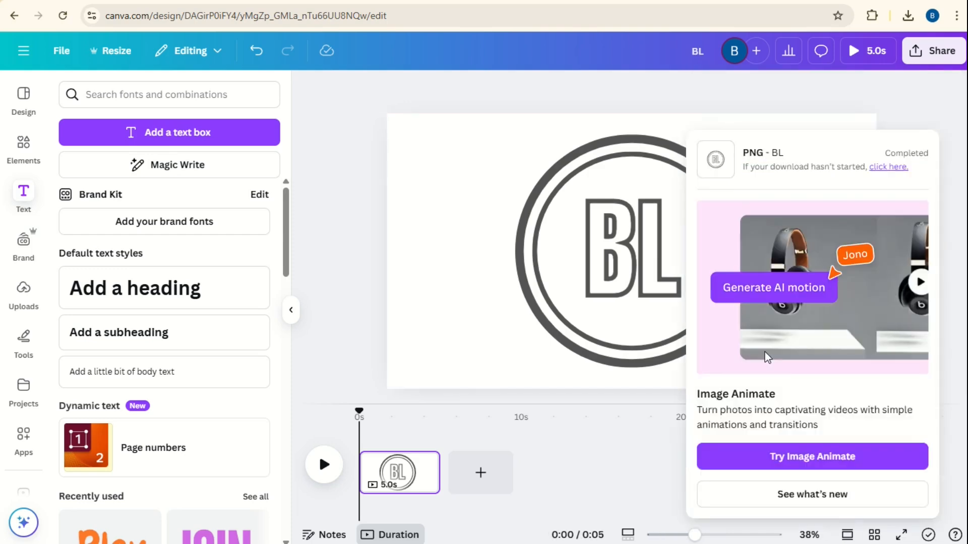
Replace all the logo elements on the page with the downloaded BL.png, enlarged to 1,920 × 1,080 to fill the page.
drag(434, 97, 798, 401)
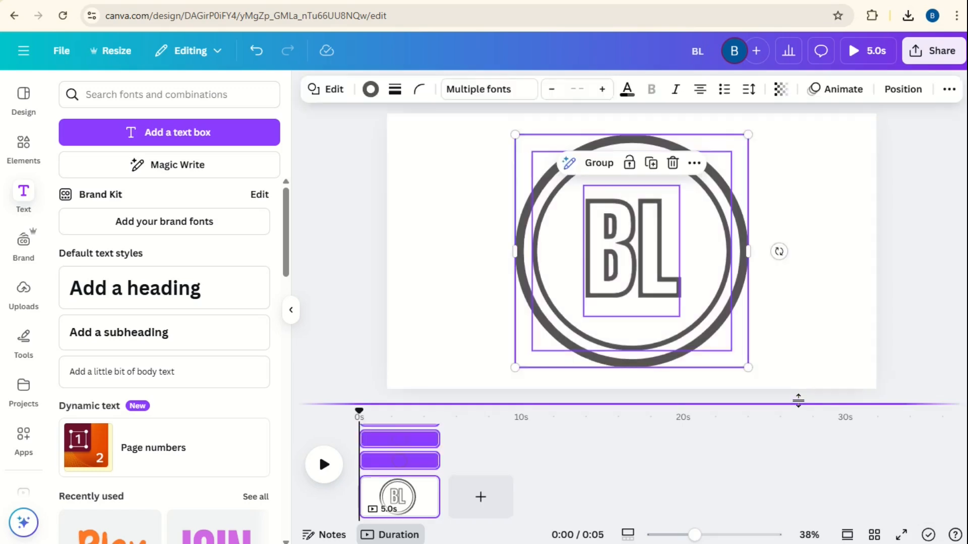
key(Delete)
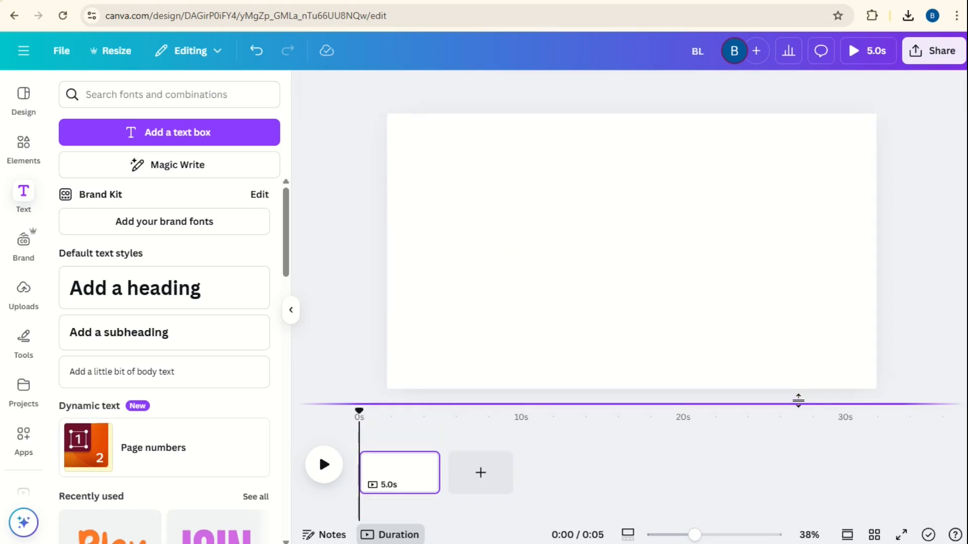
click(906, 17)
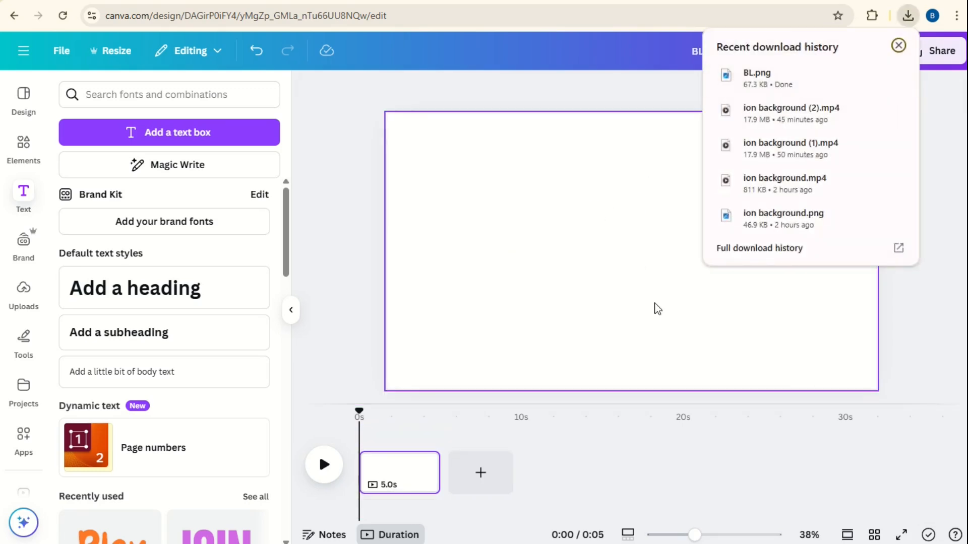
key(ctrl+z)
click(898, 45)
drag(636, 250, 544, 199)
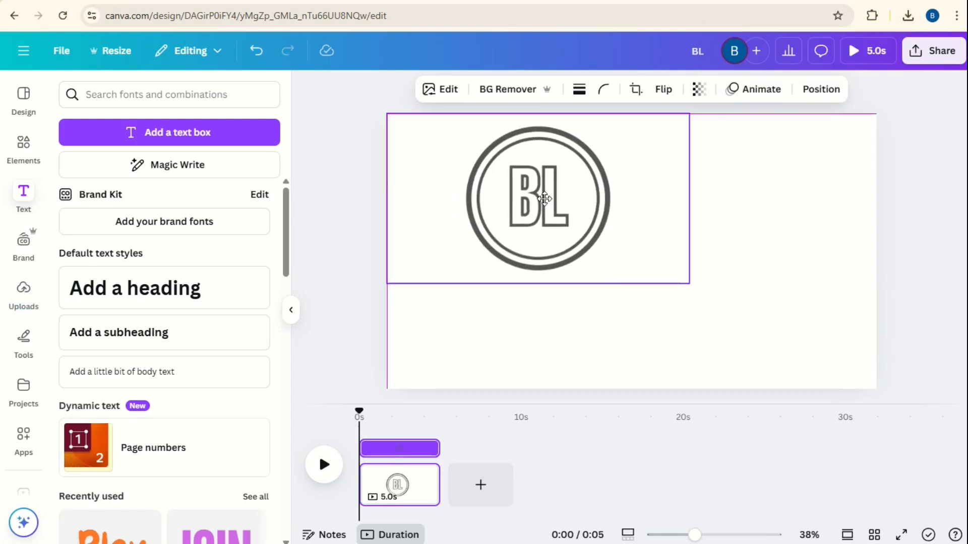
drag(690, 283, 865, 418)
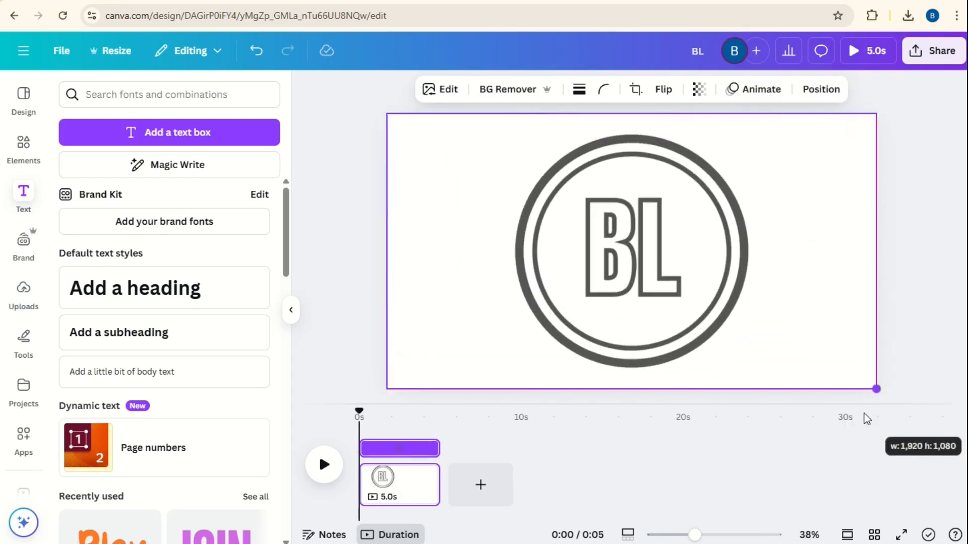
Overlay the logo image with an exactly aligned duplicate, blurred as a whole image at intensity 44.
click(635, 147)
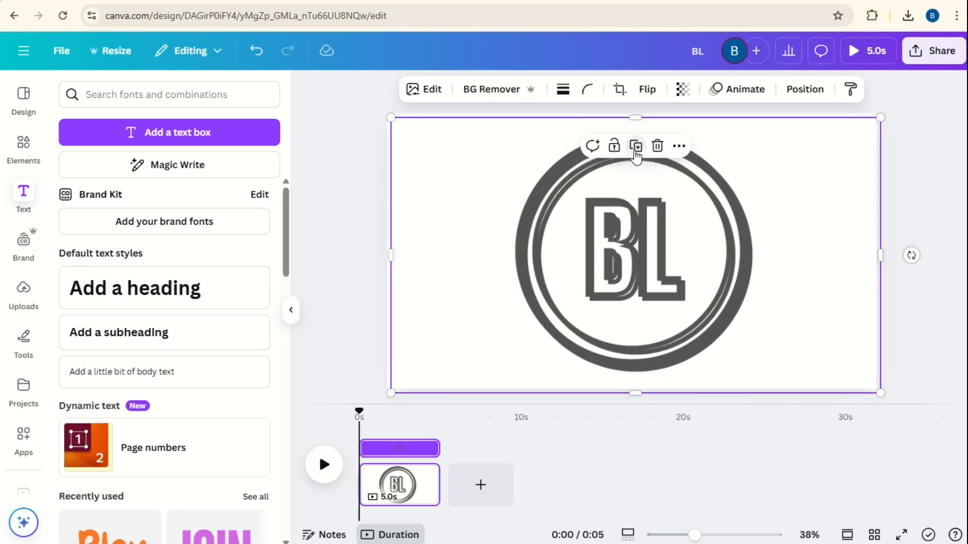
click(432, 91)
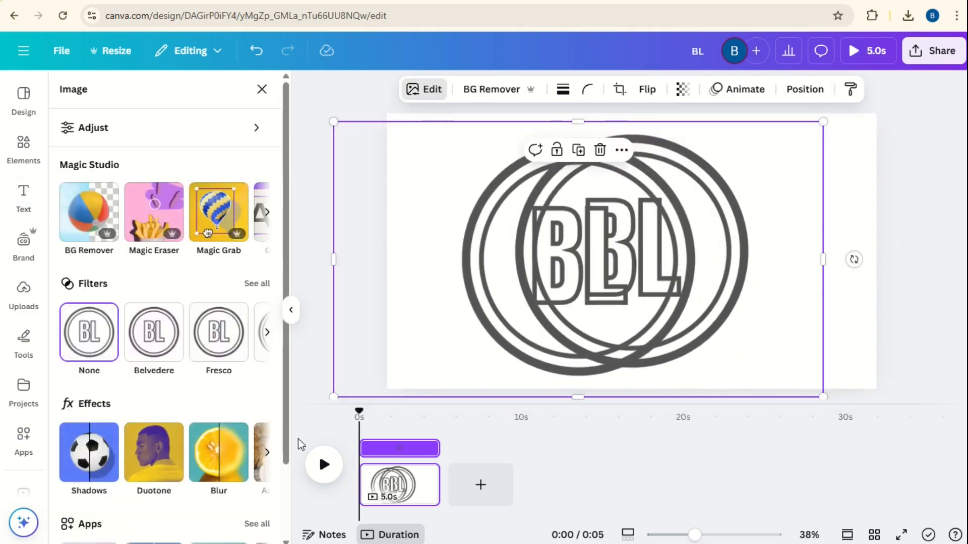
click(208, 452)
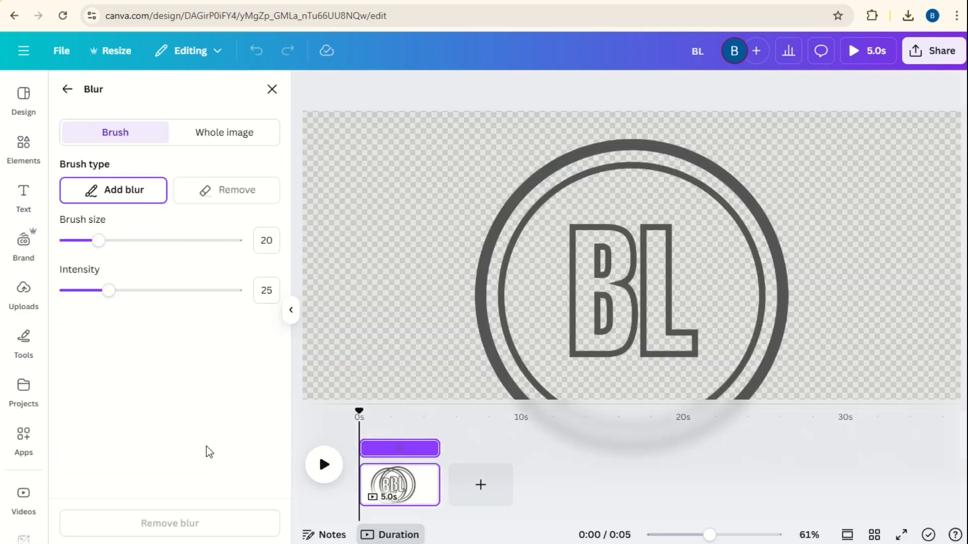
click(212, 134)
drag(66, 197, 142, 201)
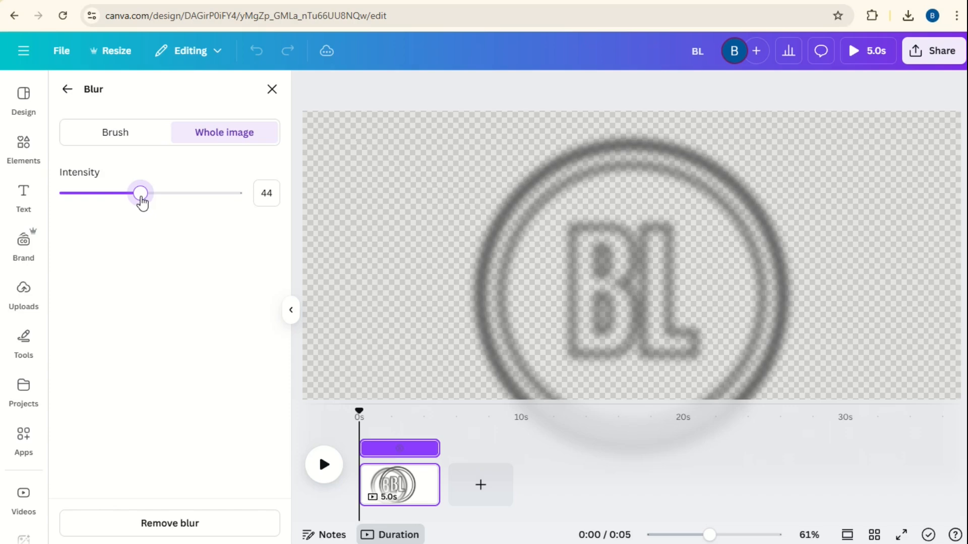
click(67, 91)
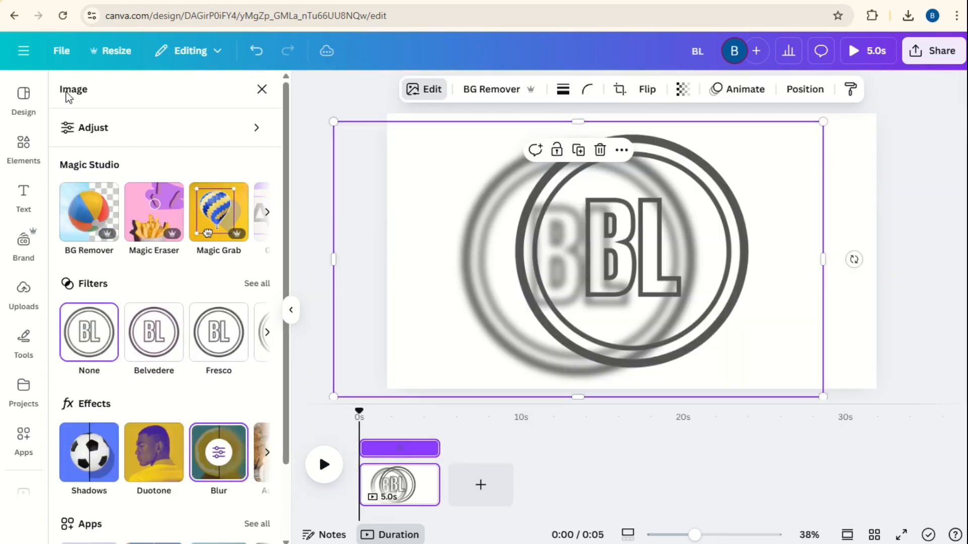
drag(496, 290, 543, 274)
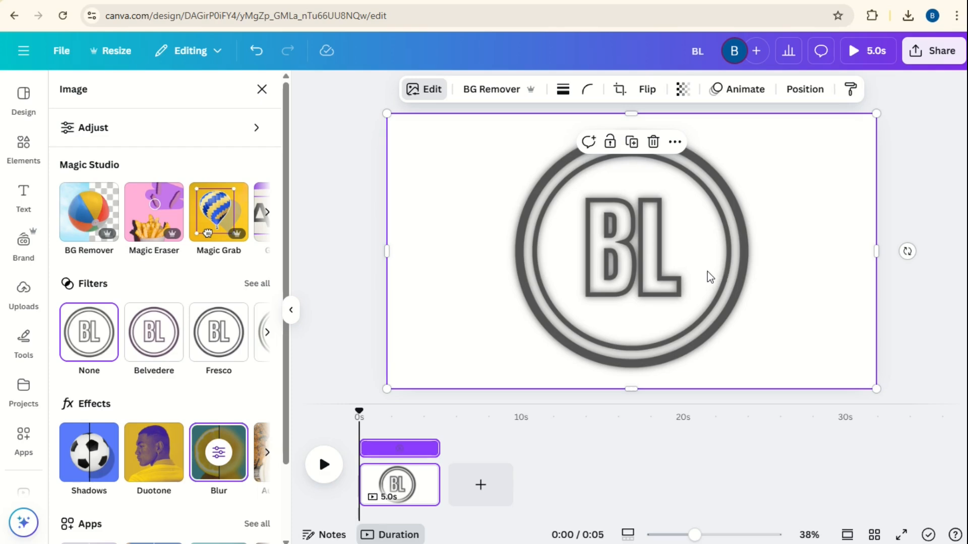
Apply the Stomp animation on enter to the sharp logo image in the lower layer.
click(802, 91)
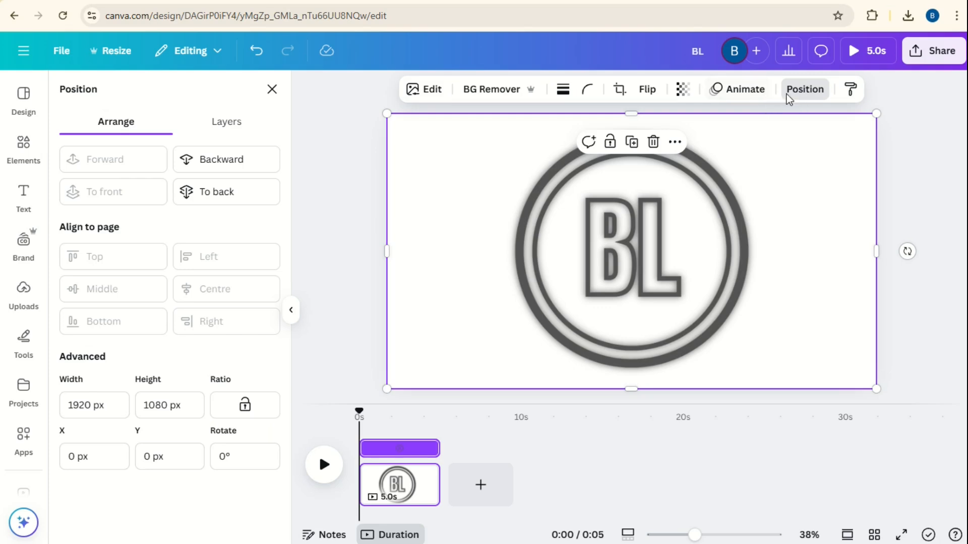
click(238, 128)
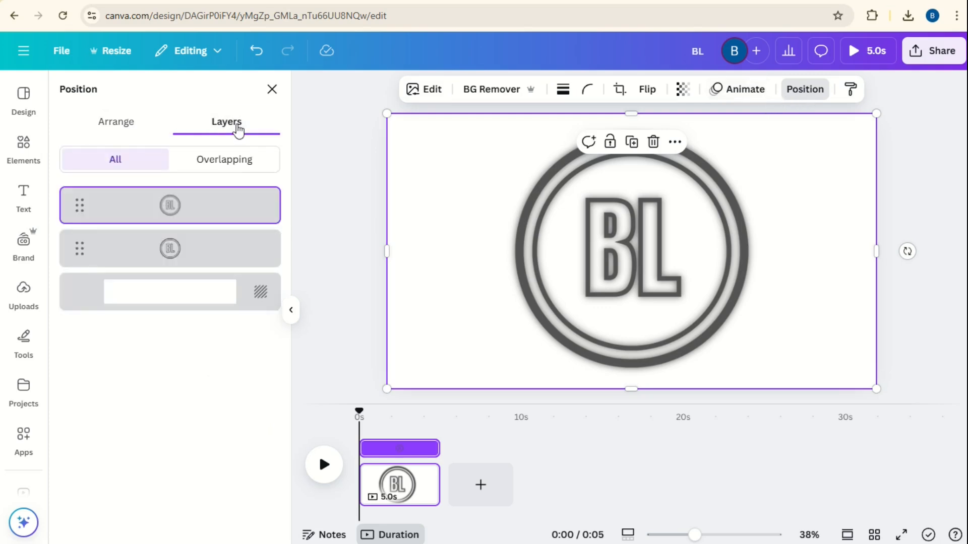
click(223, 258)
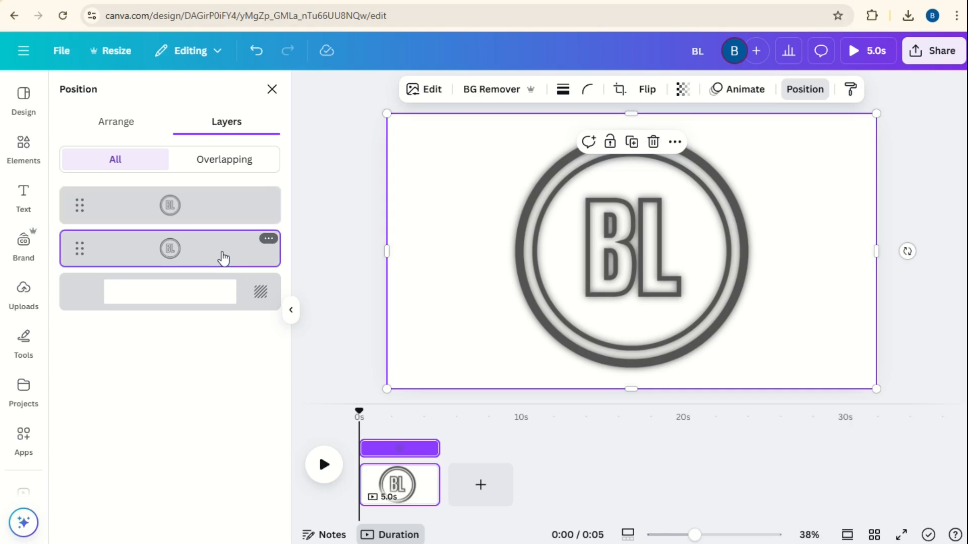
click(728, 93)
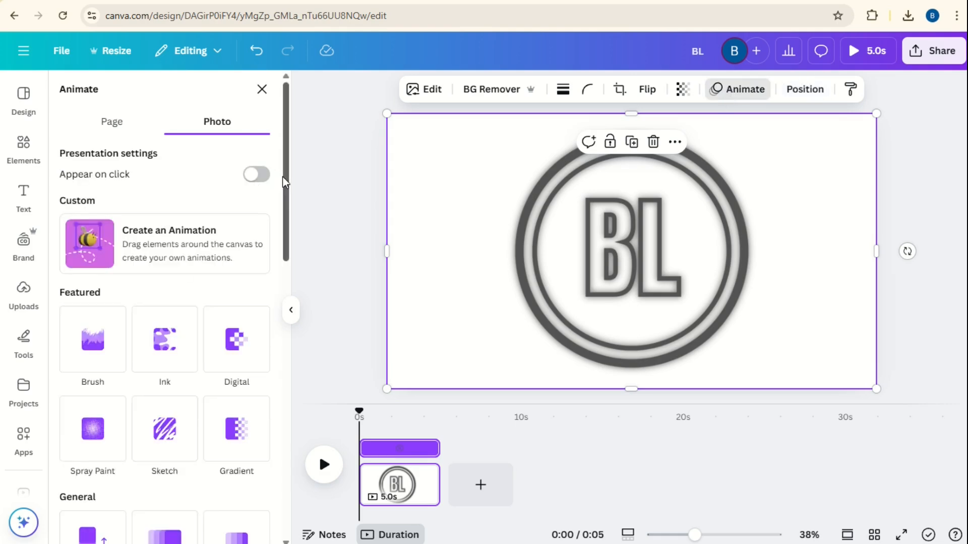
drag(283, 181, 289, 427)
click(236, 335)
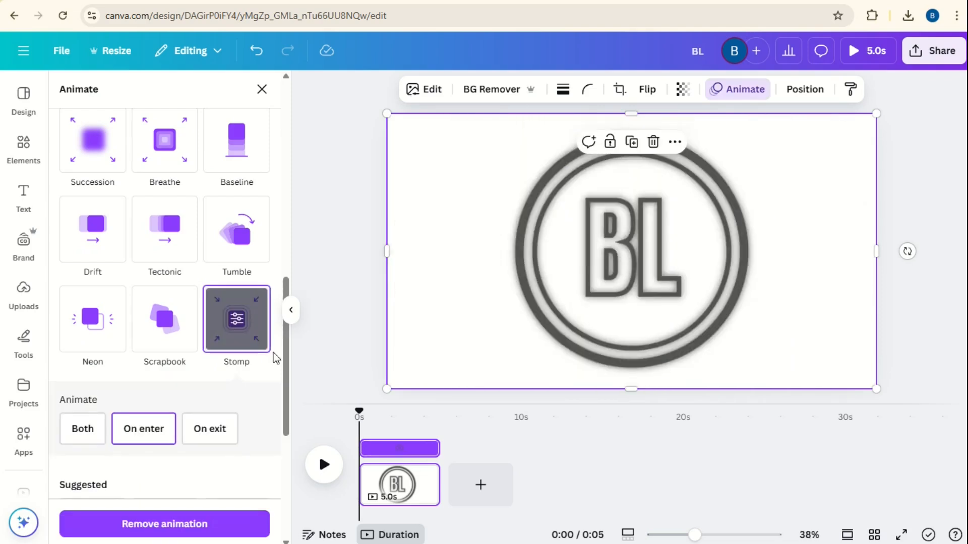
click(144, 436)
scroll(286, 395, down, 2)
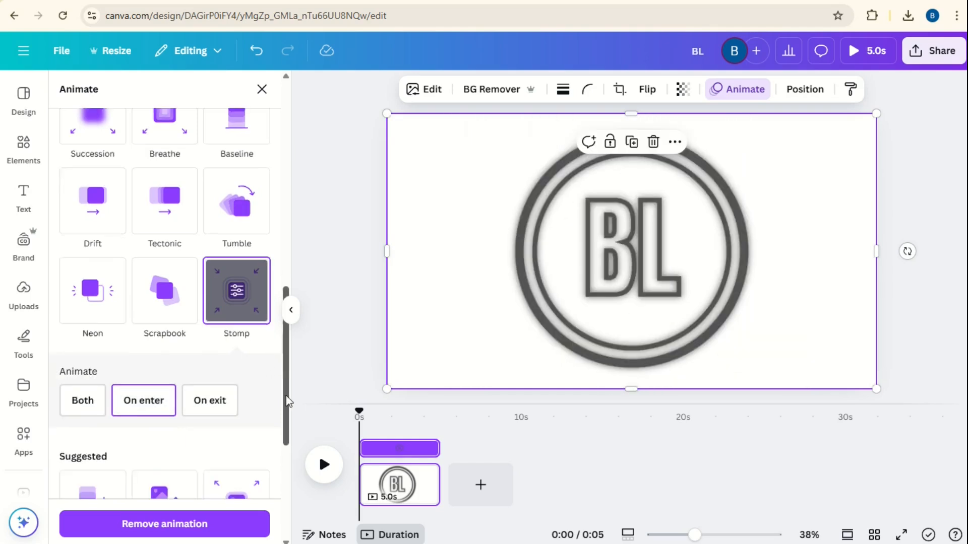
Apply the Succession animation on enter to the blurred logo in the top layer and move the playhead to 0.5 s.
click(794, 96)
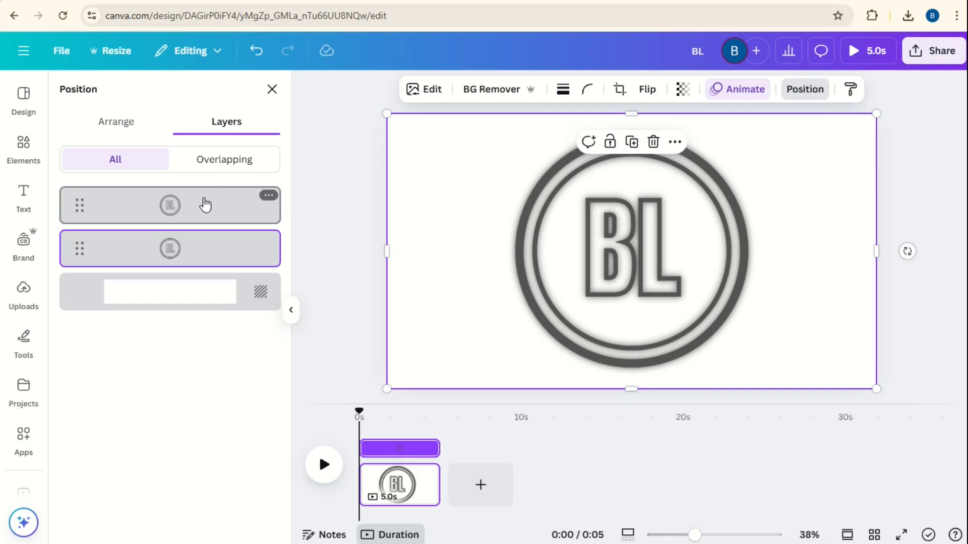
click(204, 204)
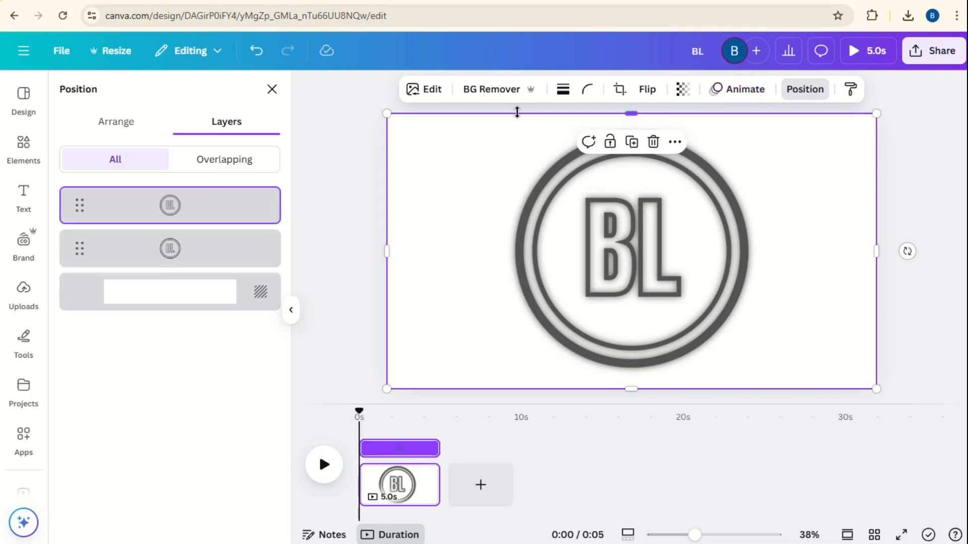
click(723, 98)
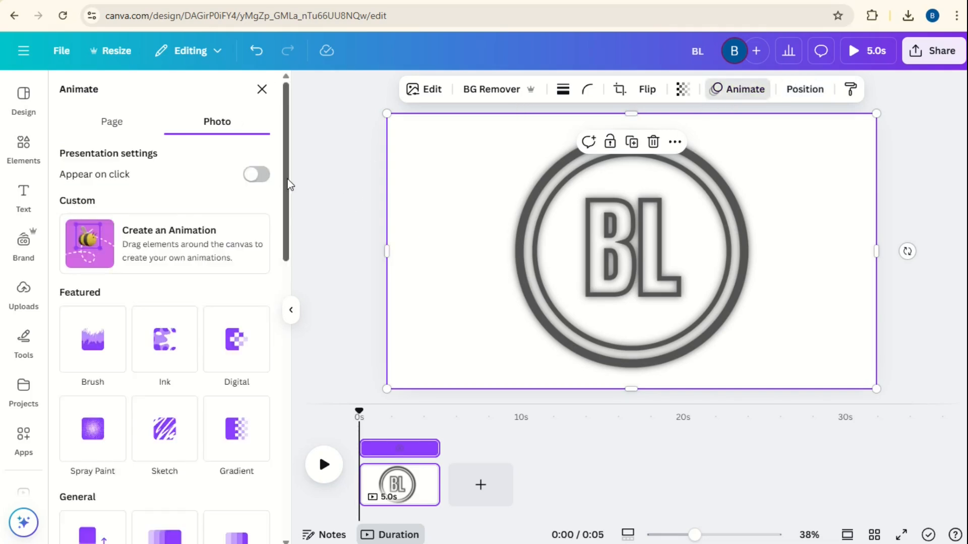
drag(285, 184, 280, 306)
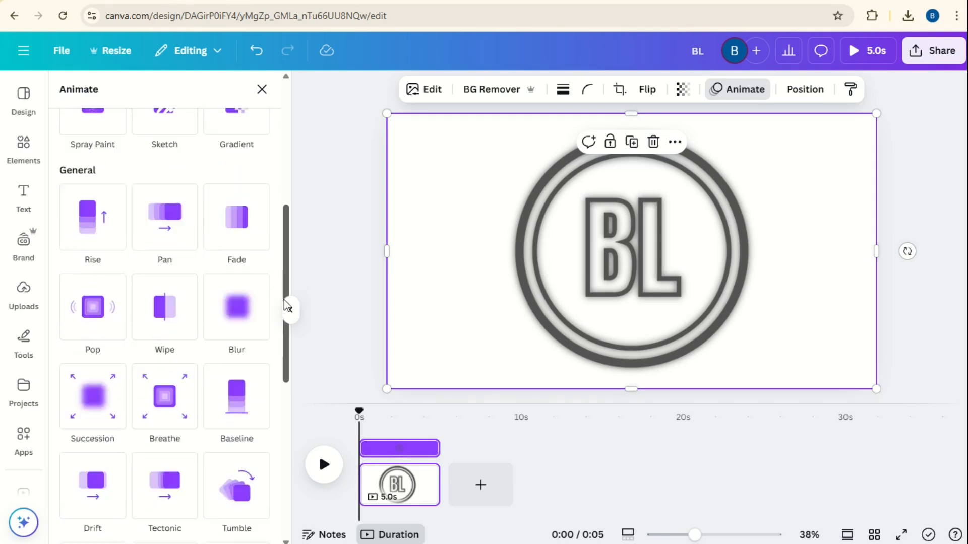
click(105, 429)
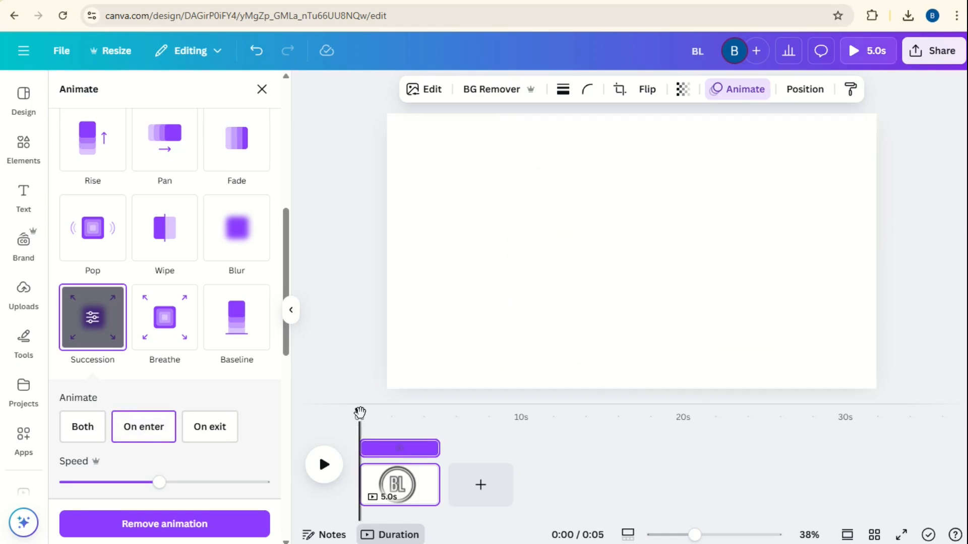
drag(359, 413, 369, 409)
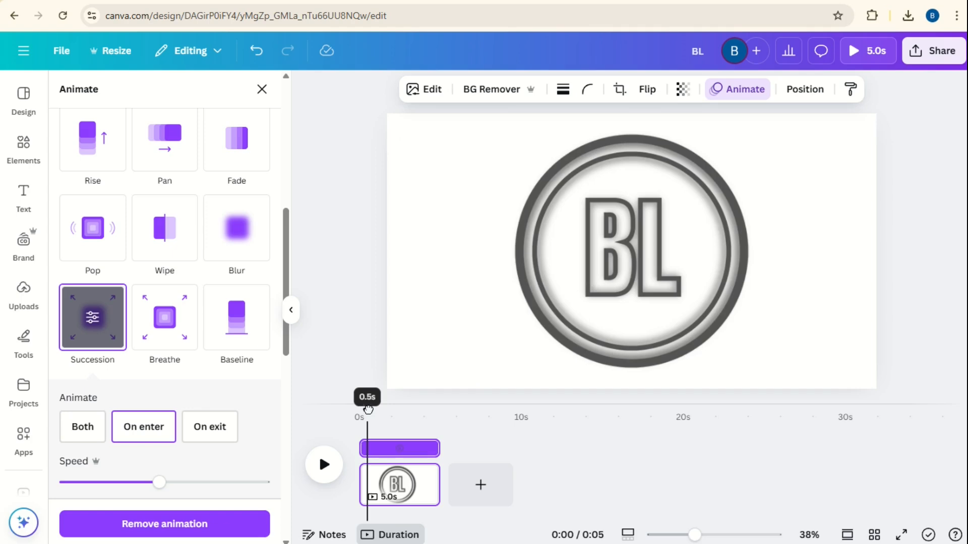
Move the sharp logo layer above the blurred logo in the layer order.
drag(369, 409, 369, 410)
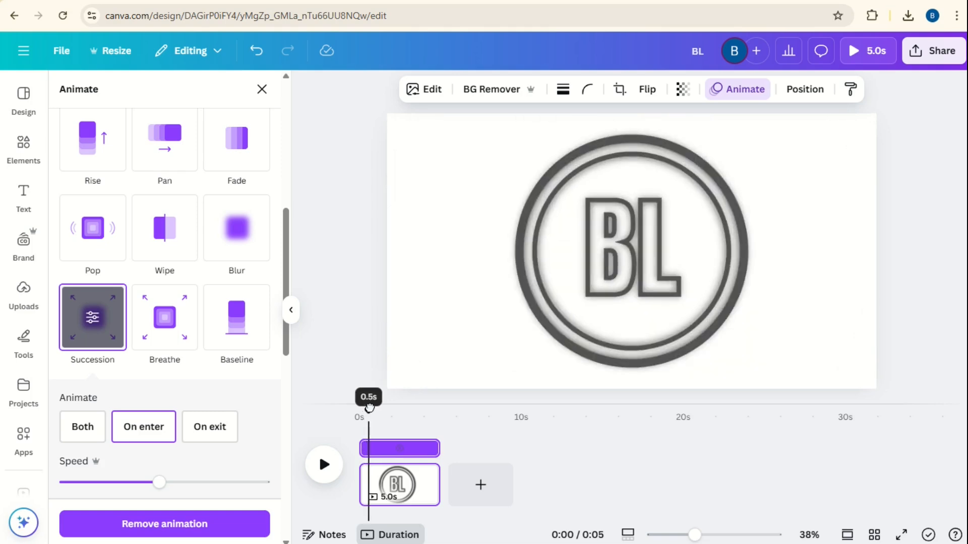
click(805, 93)
drag(216, 261, 215, 192)
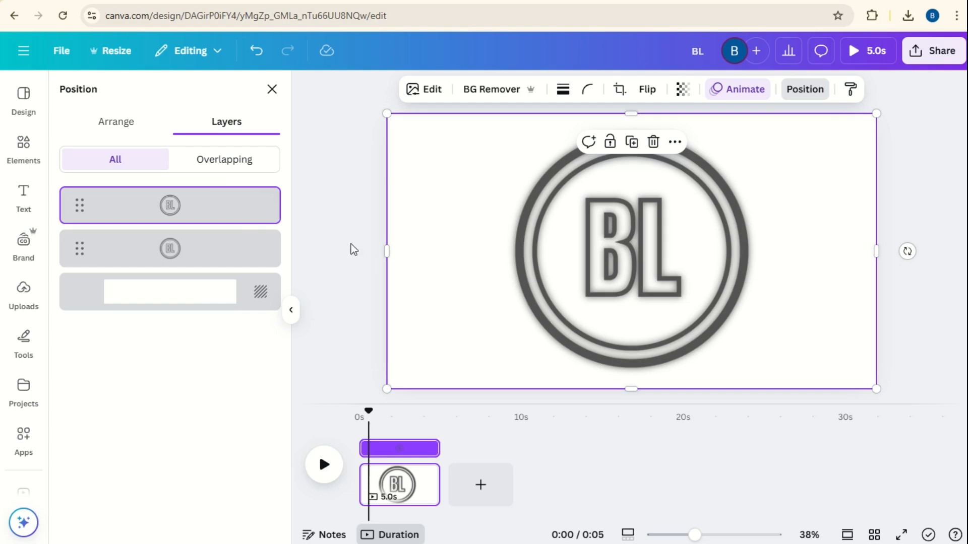
Play the full video preview to check the reordered logo animations, then return to the editor.
click(863, 51)
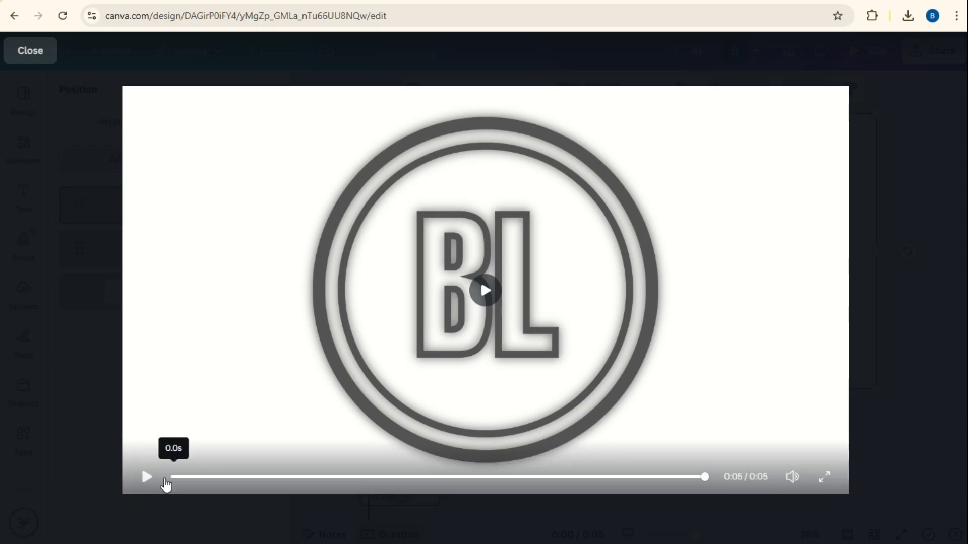
click(147, 478)
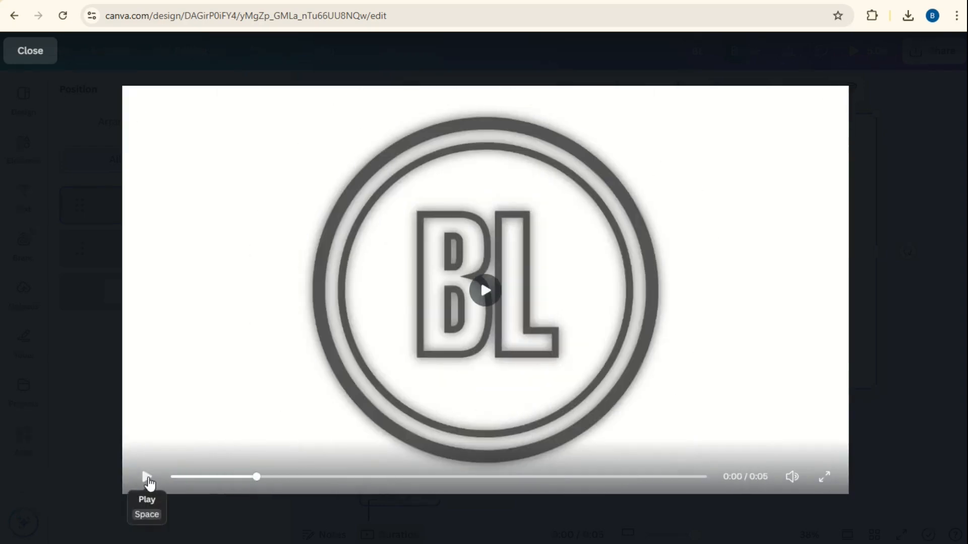
click(31, 52)
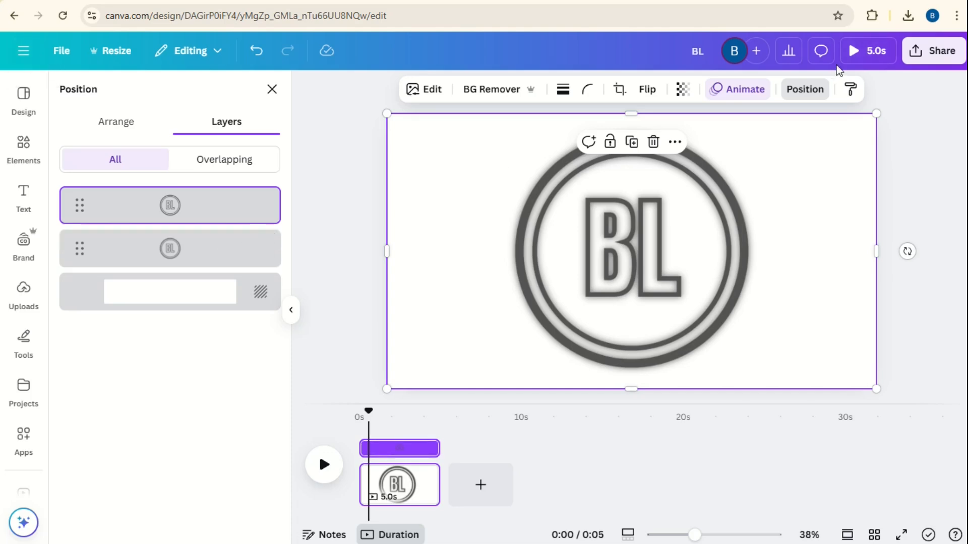
Select the blurred logo in the second layer and open its Succession animation settings down to speed and intensity.
click(802, 91)
click(802, 92)
click(201, 257)
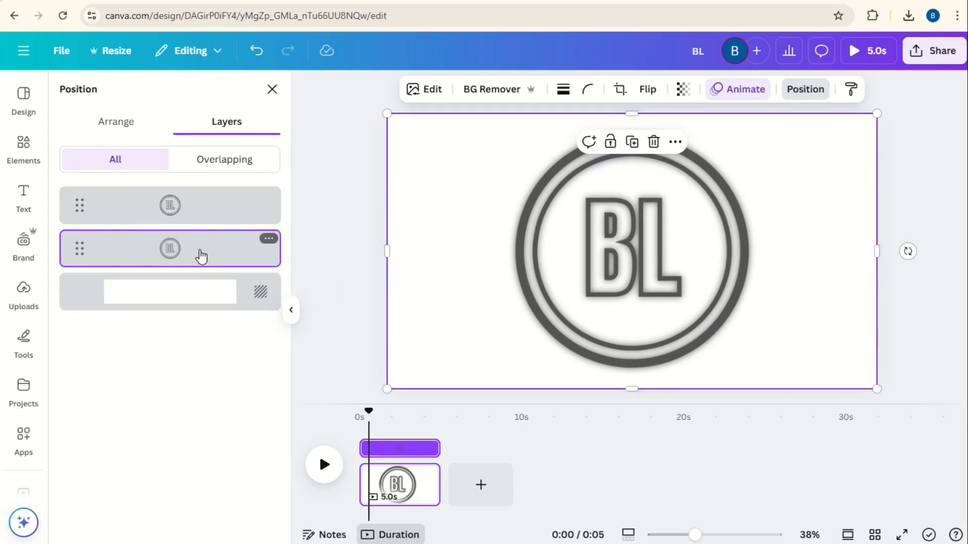
click(272, 89)
click(721, 98)
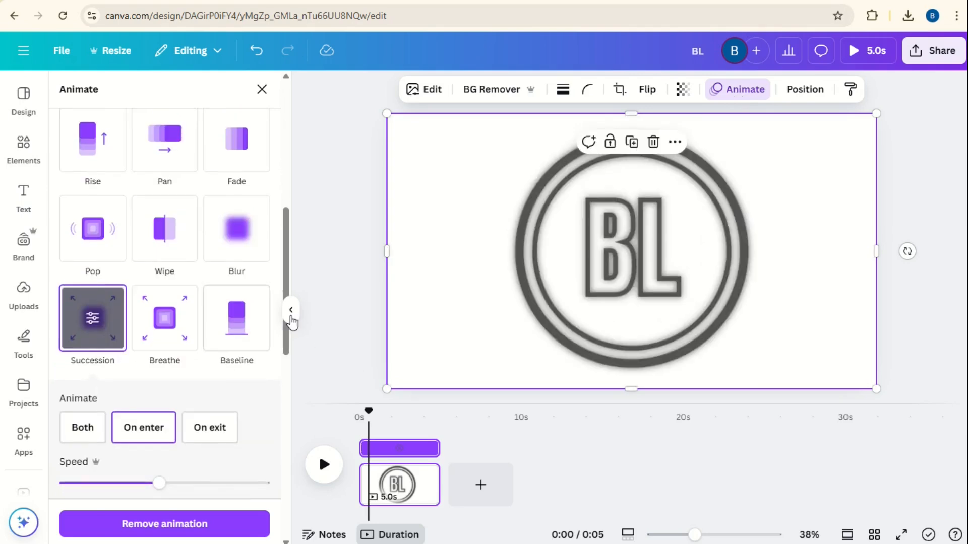
drag(286, 263, 294, 295)
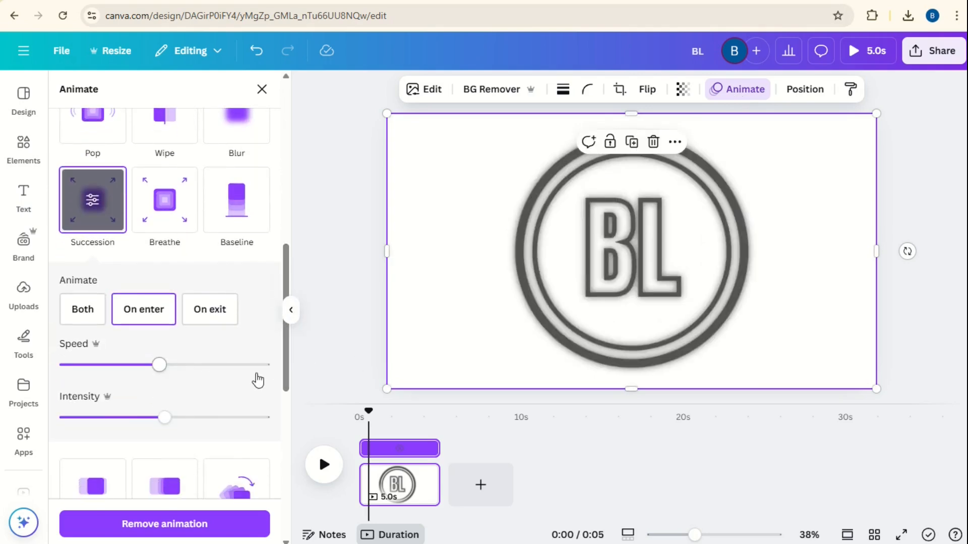
scroll(632, 251, down, 1)
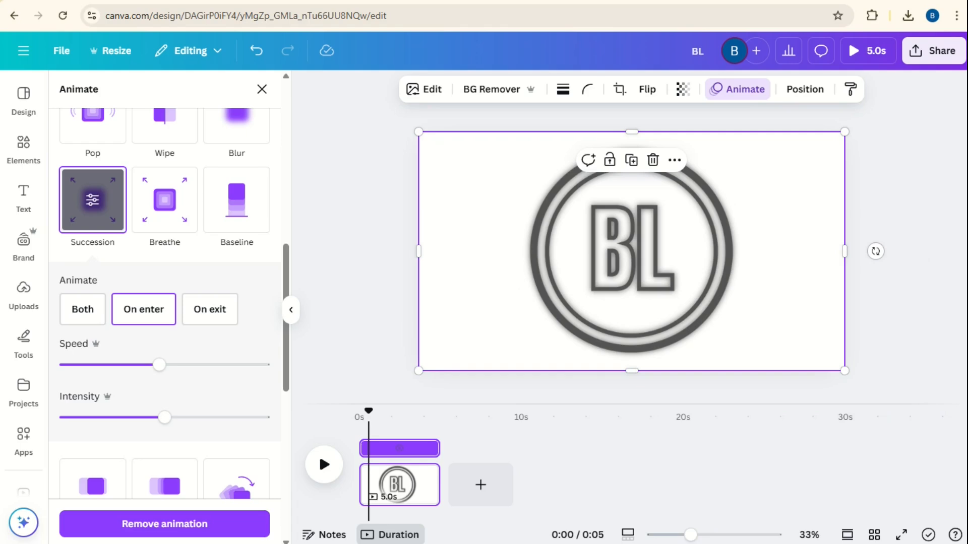
Zoom the timeline to 399% and move the playhead to about 0.7 s.
click(628, 535)
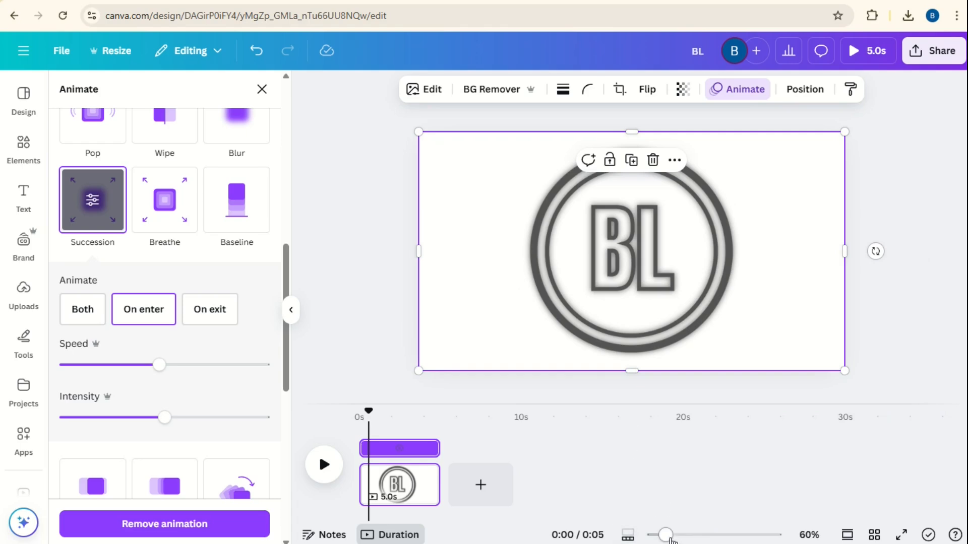
drag(672, 538, 752, 539)
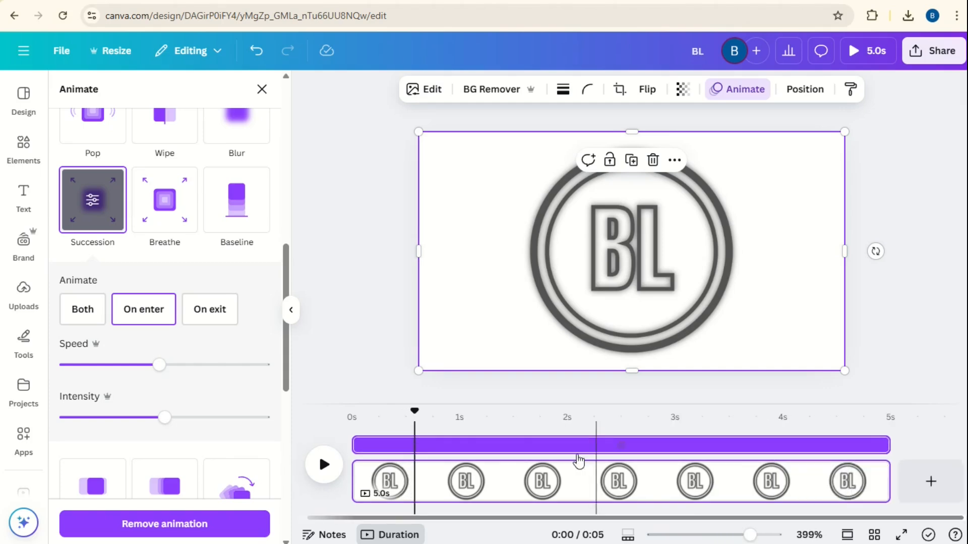
mouse_move(415, 410)
mouse_down()
mouse_move(369, 415)
mouse_move(430, 413)
mouse_up()
mouse_move(432, 412)
mouse_down()
mouse_move(396, 416)
mouse_move(435, 412)
mouse_up()
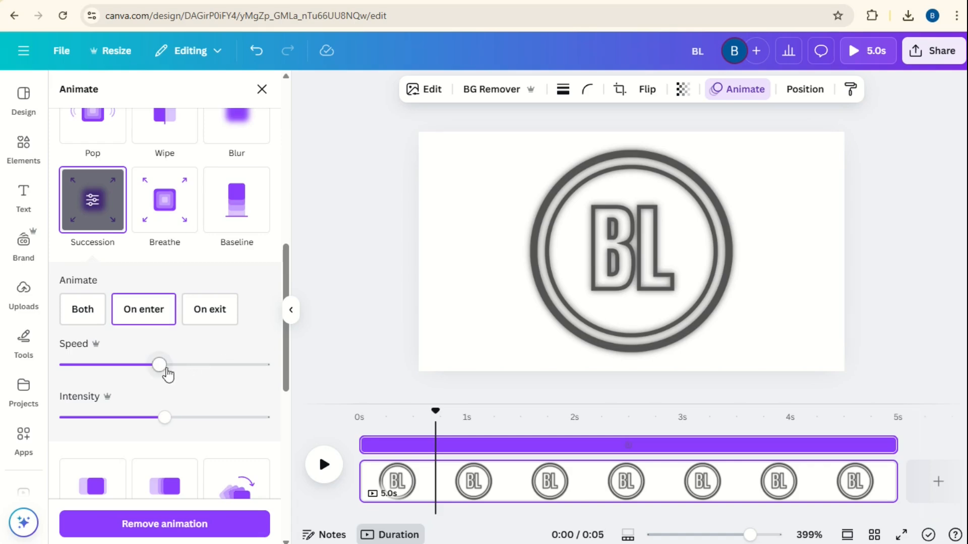
Lower the blurred logo's Succession speed to about one fifth of its range, scrubbing the timeline around 0.6 s to check the timing.
drag(160, 370, 110, 362)
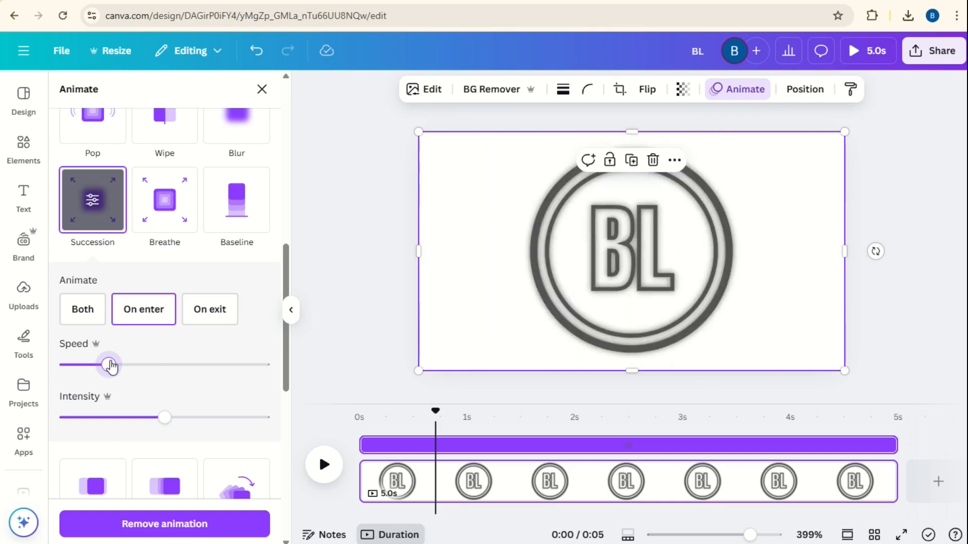
click(434, 411)
right_click(435, 424)
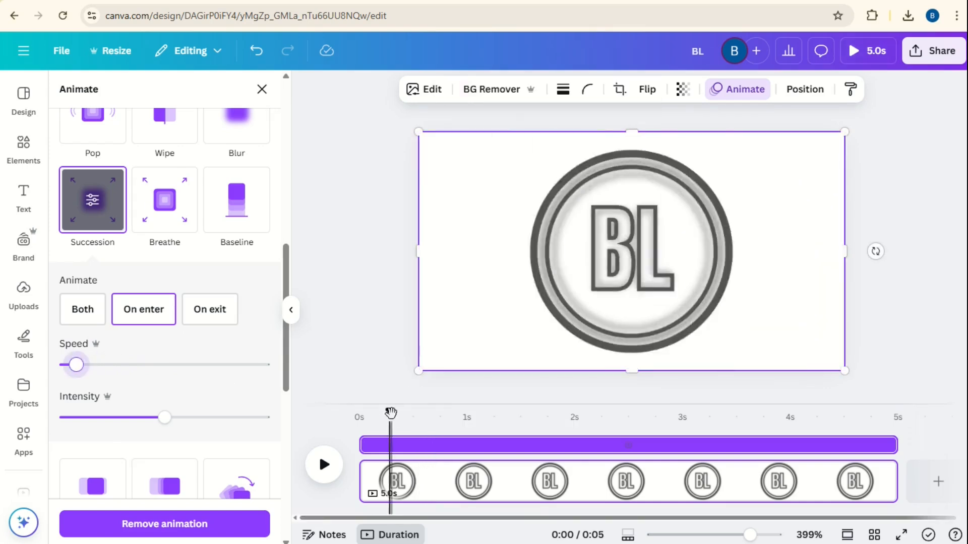
drag(390, 411, 469, 409)
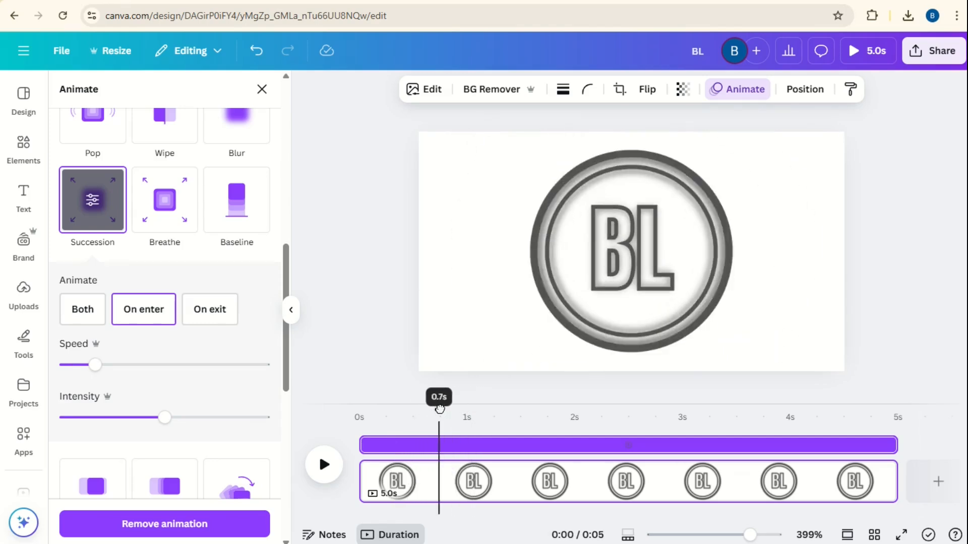
drag(438, 409, 432, 410)
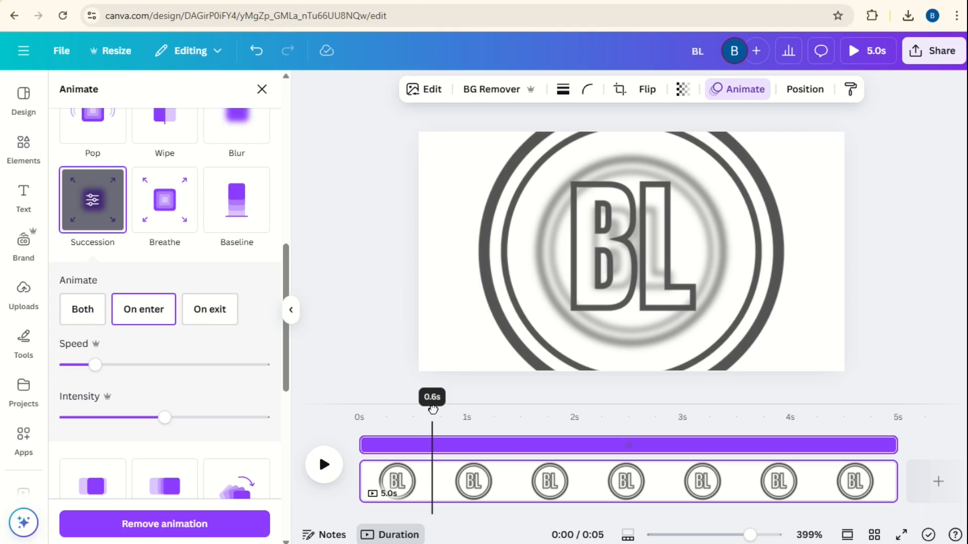
Preview the whole video with the adjusted Succession speed and return to the editor.
click(861, 51)
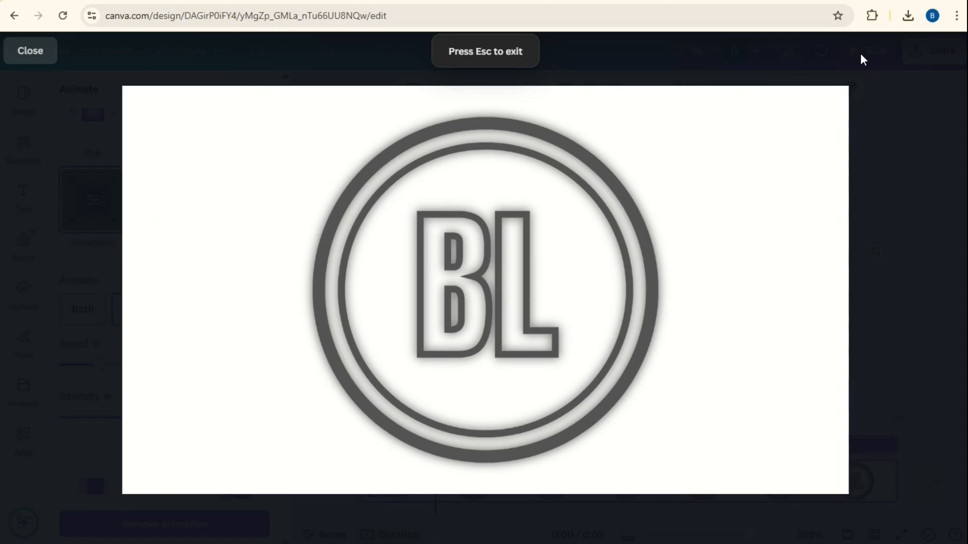
click(54, 58)
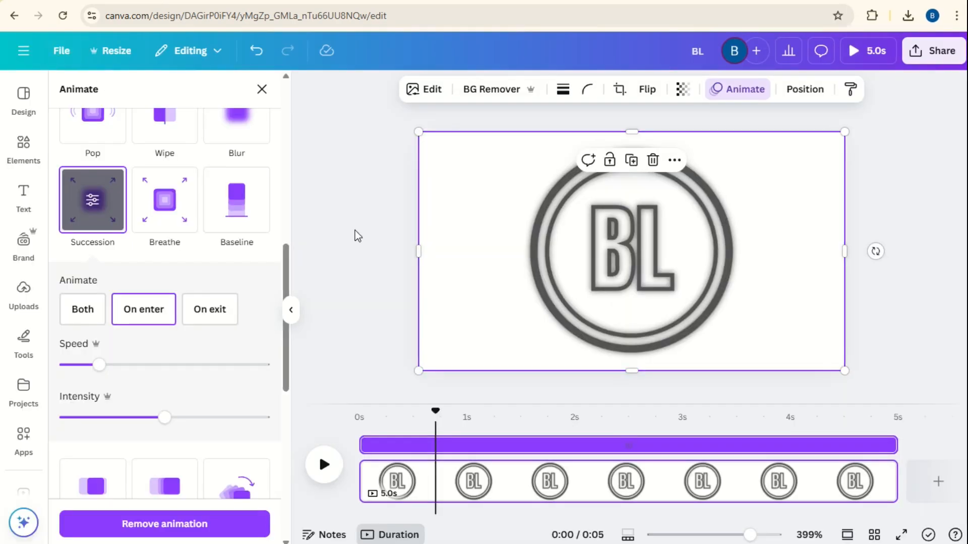
key(Escape)
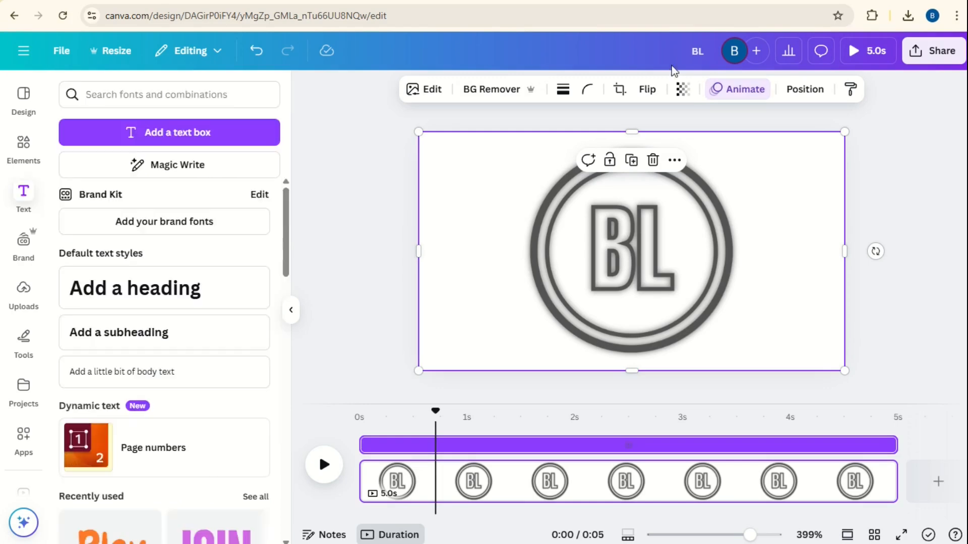
Duplicate the sharp logo in the top layer and align the two copies exactly.
click(805, 92)
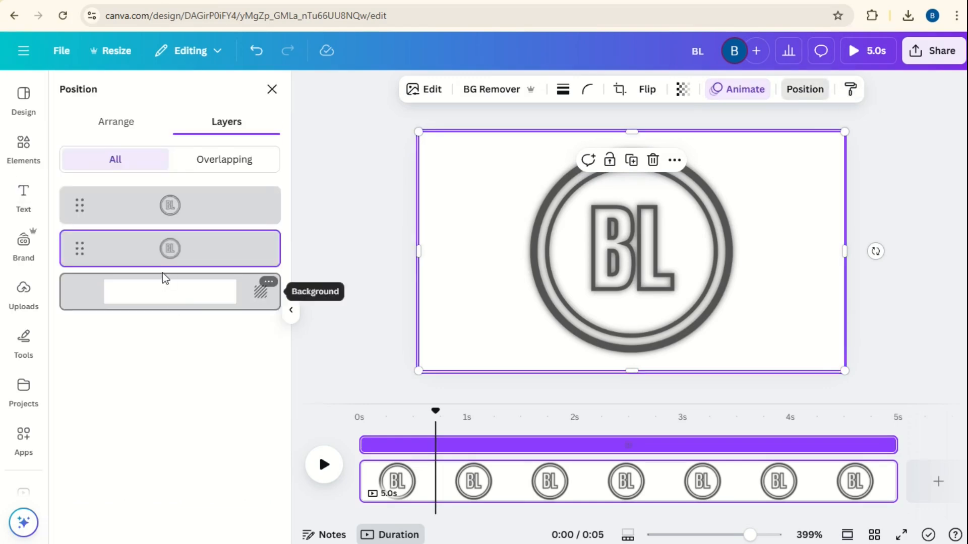
click(214, 210)
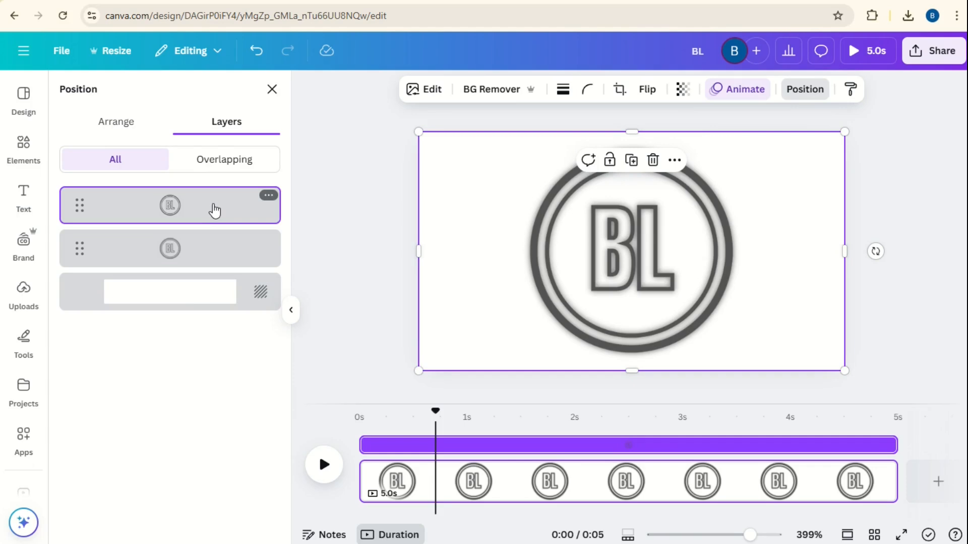
click(269, 196)
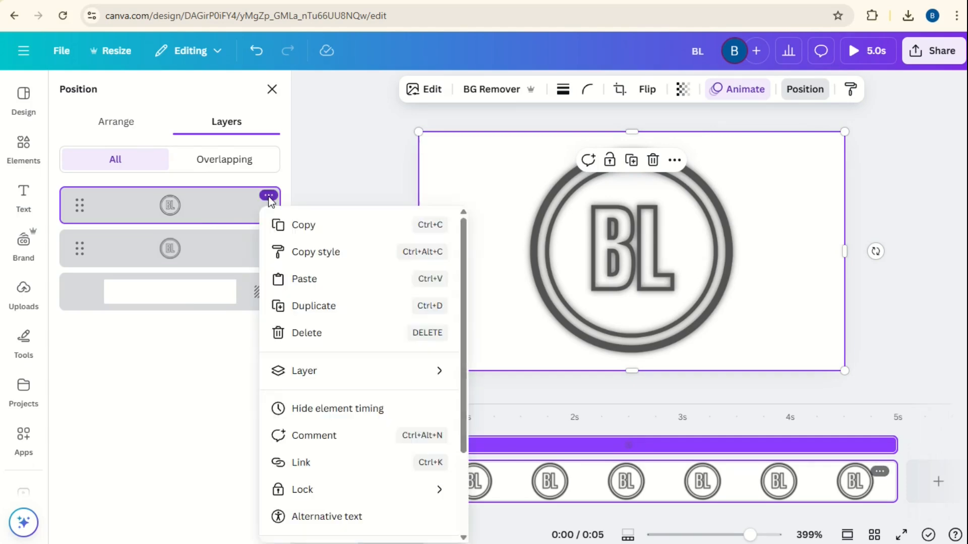
click(321, 306)
click(218, 253)
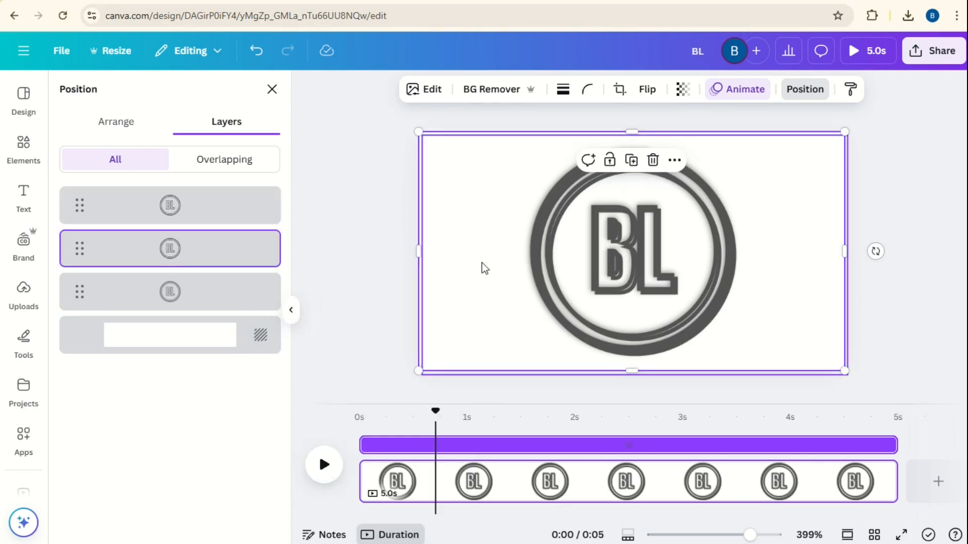
drag(484, 267, 483, 263)
Remove the animation from the duplicated logo in the top layer.
click(202, 218)
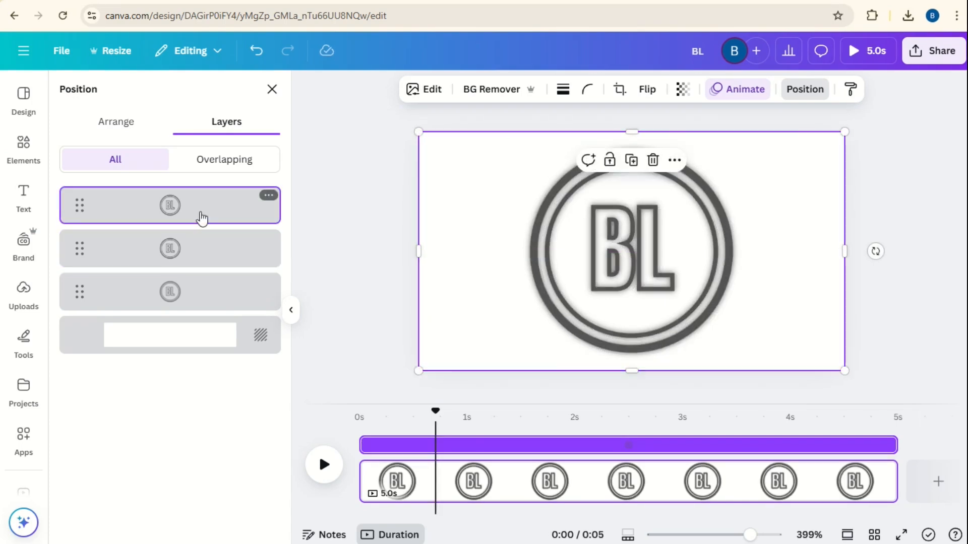
click(720, 98)
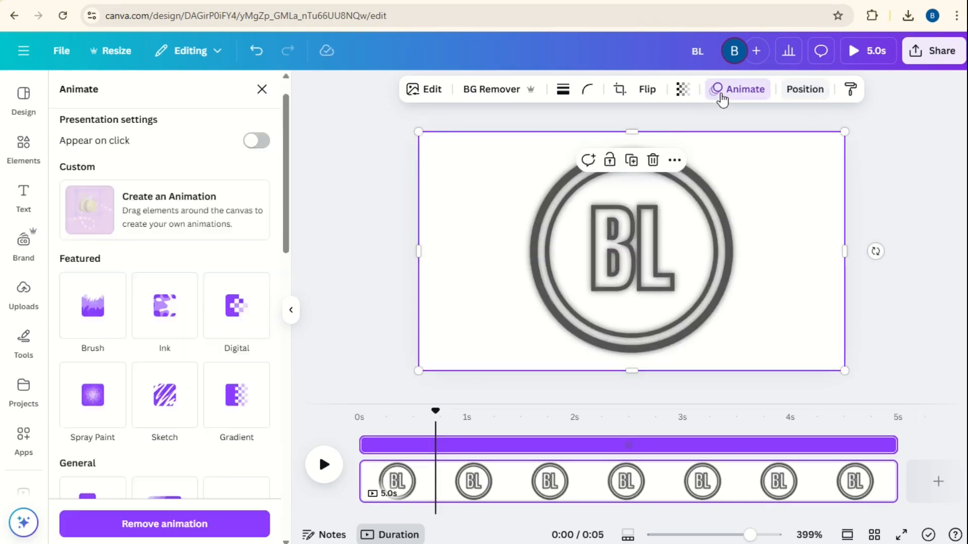
click(159, 526)
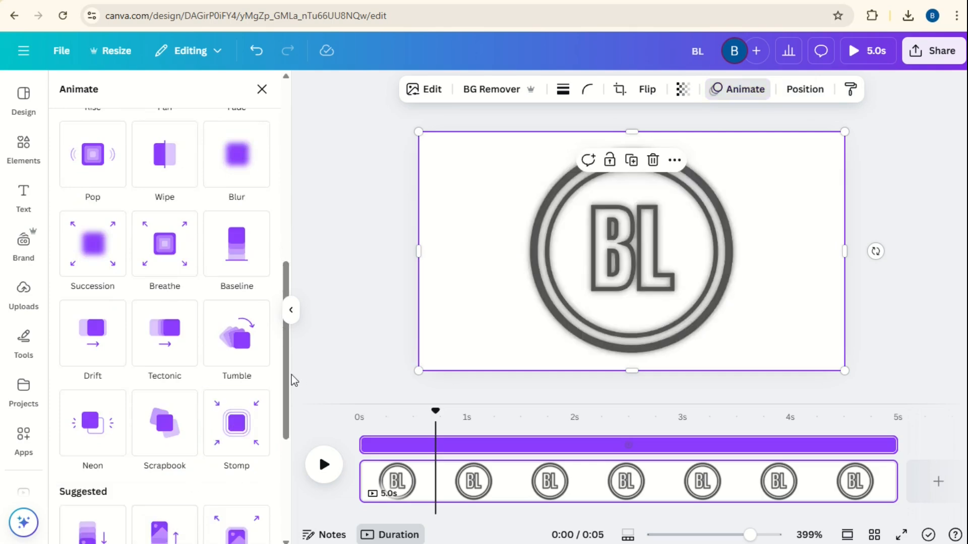
Apply the Custom Duotone effect to the top logo with the pink highlight colour #FFB5EF.
click(428, 90)
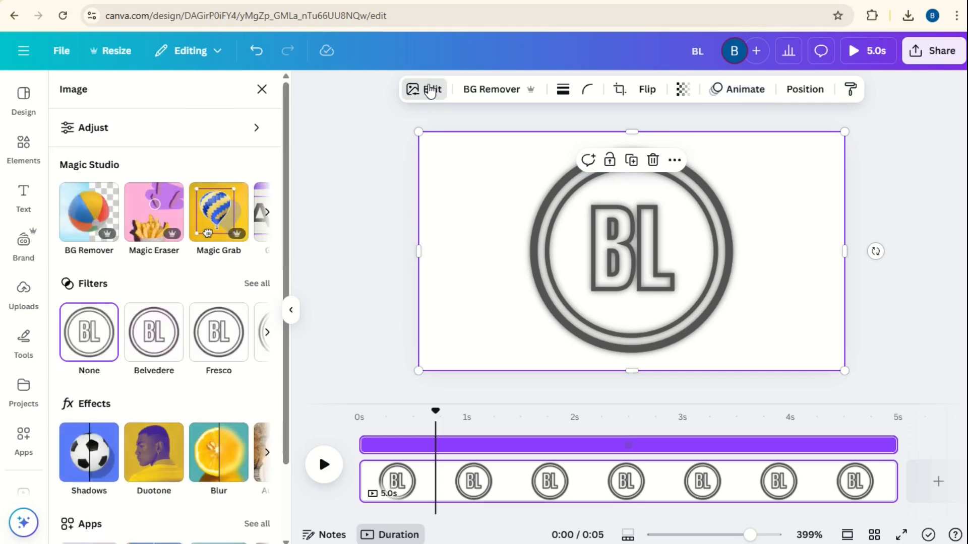
click(155, 457)
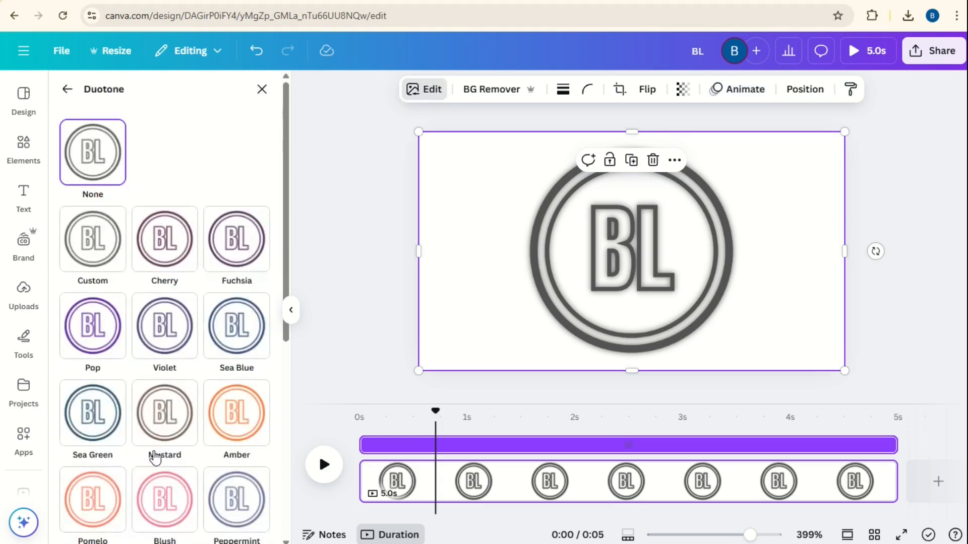
click(99, 249)
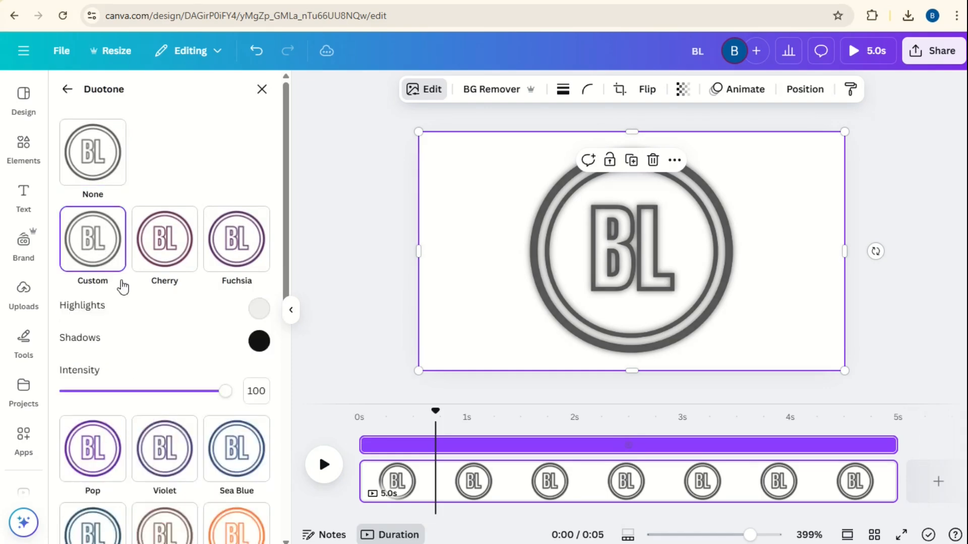
click(260, 310)
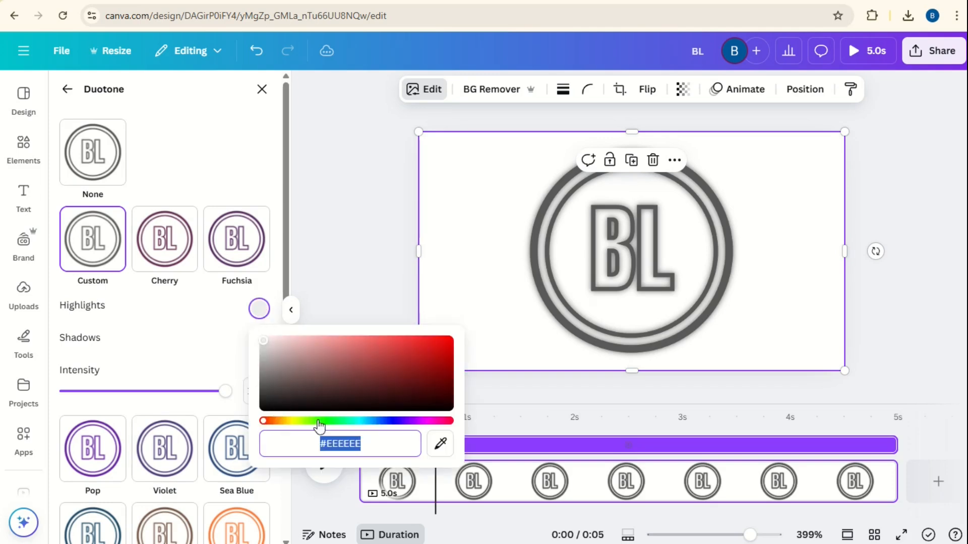
click(426, 421)
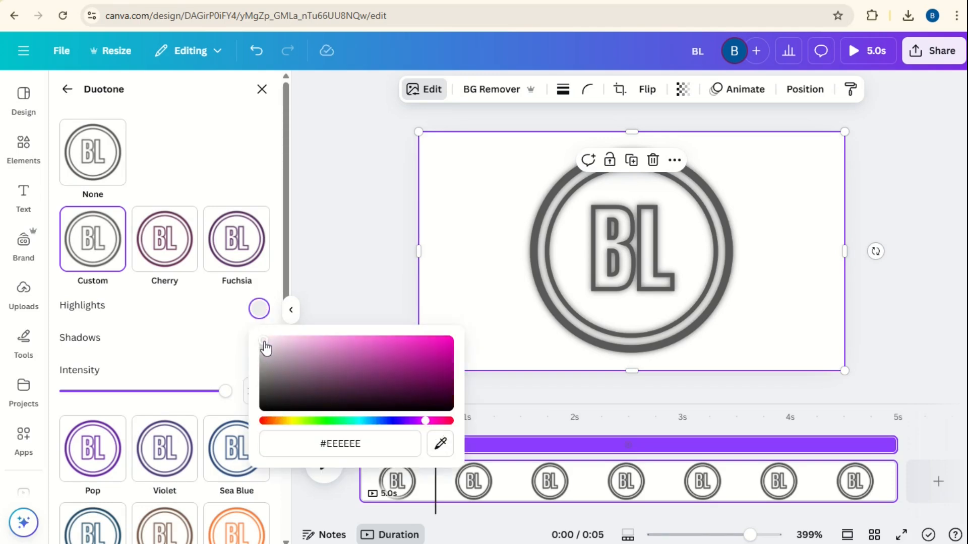
drag(265, 348, 316, 318)
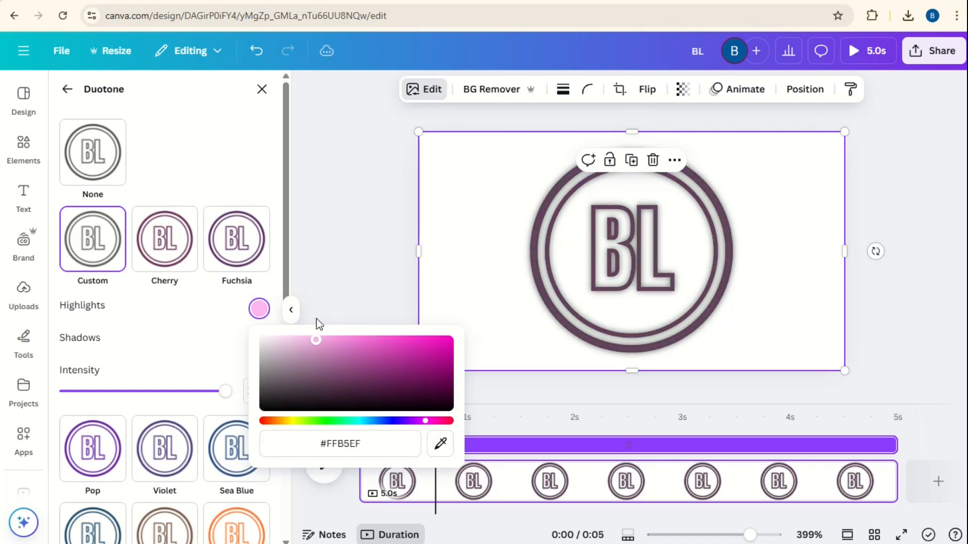
click(205, 318)
Set the Custom Duotone's shadow colour to light pink #FFCCF8.
click(259, 342)
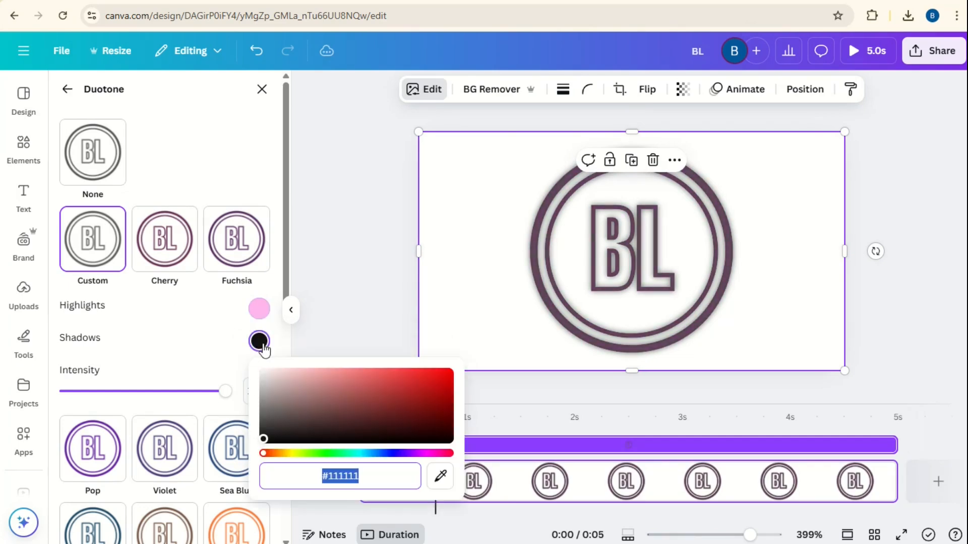
click(423, 453)
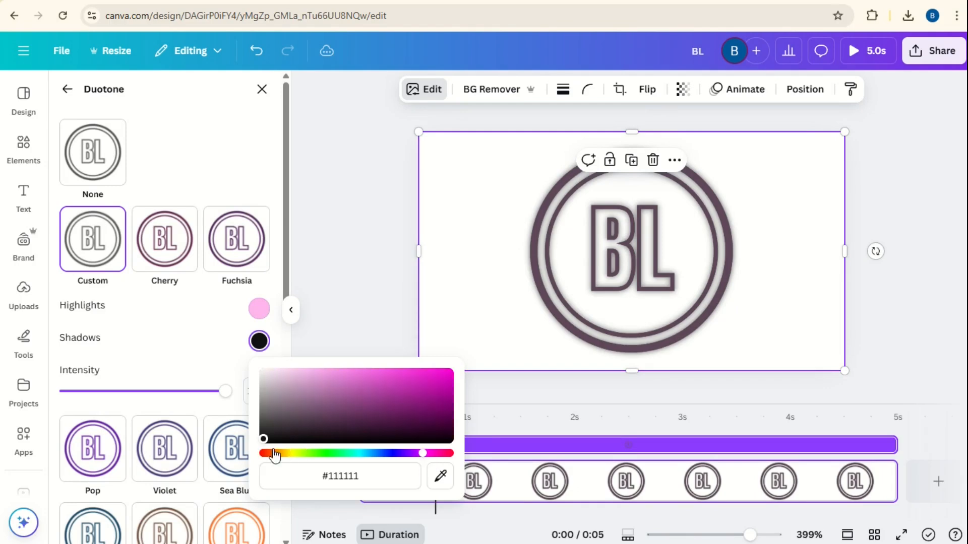
click(302, 371)
drag(304, 364, 298, 364)
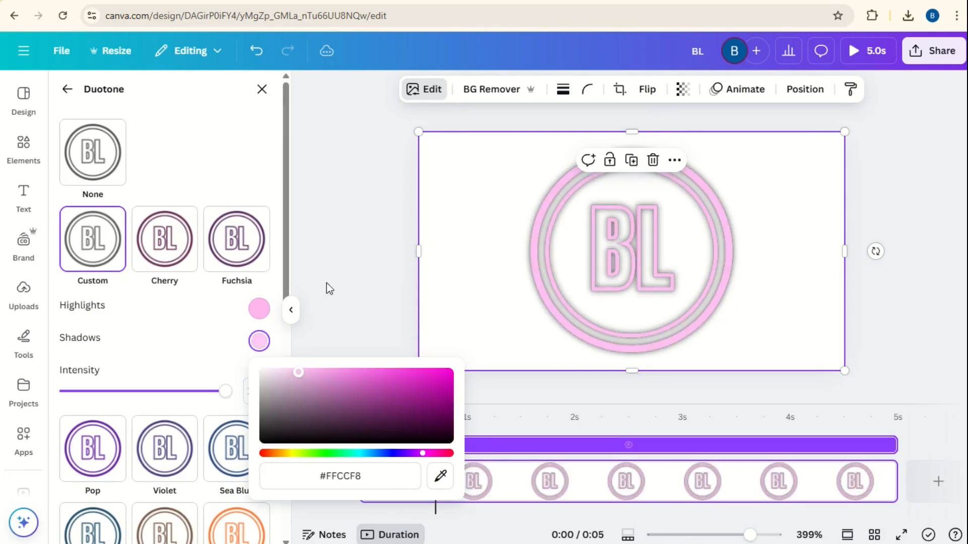
Apply the Glow shadow effect to the pink duotone logo.
click(365, 213)
click(409, 93)
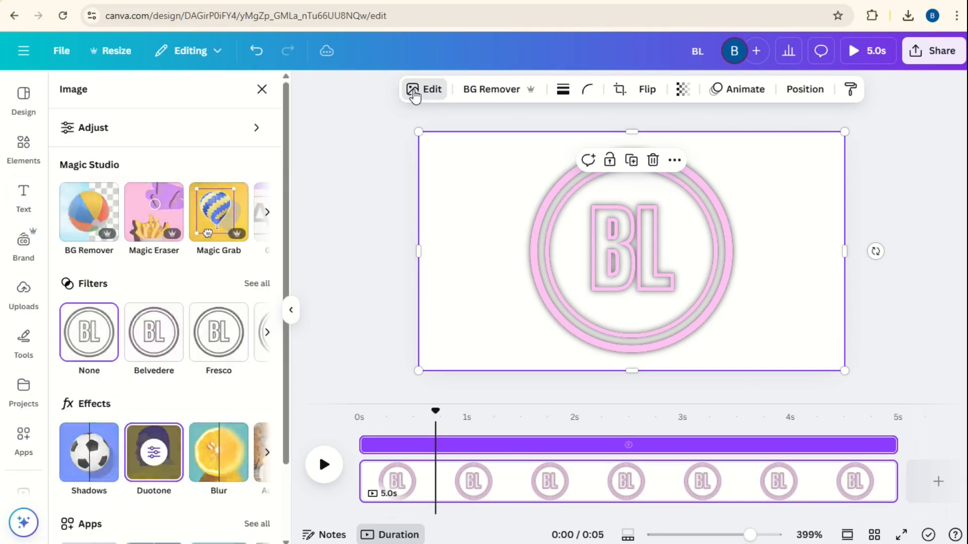
click(89, 452)
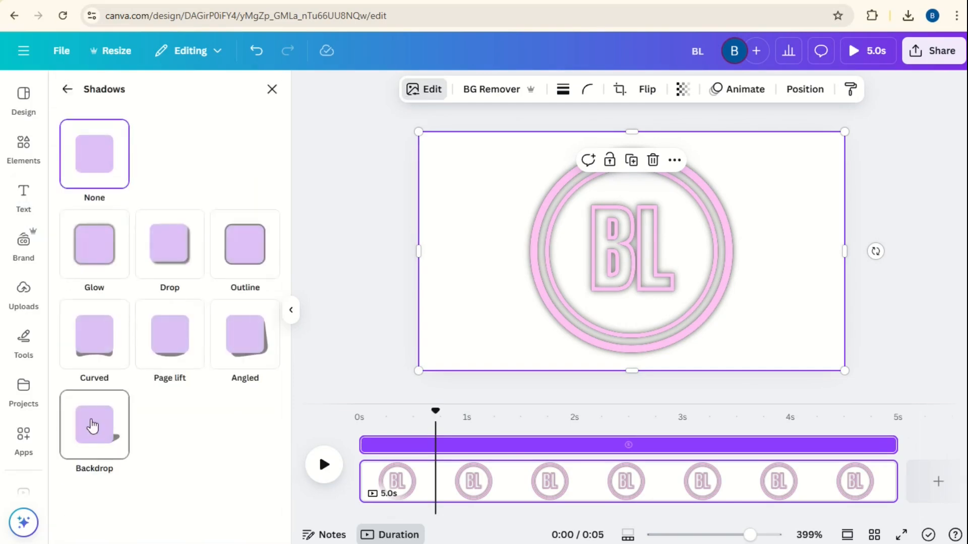
click(95, 255)
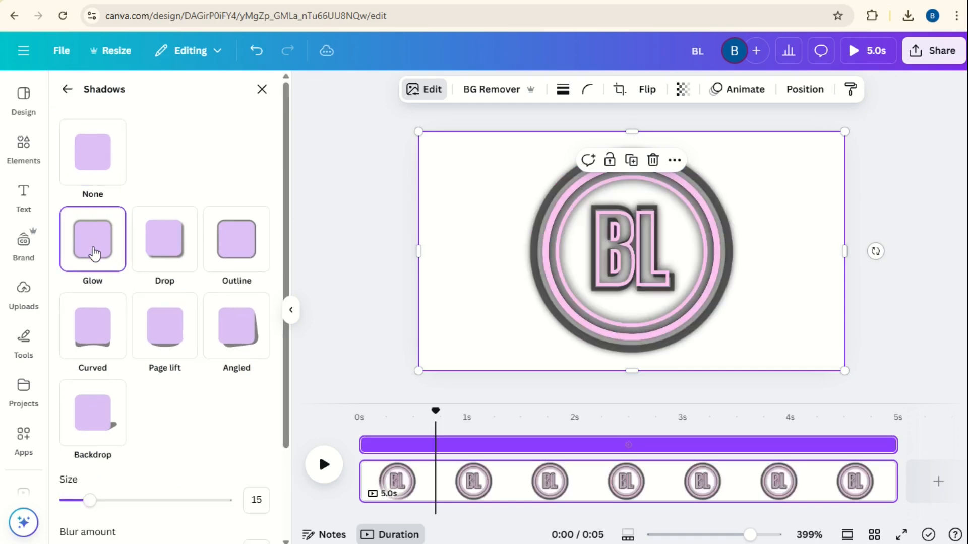
Configure the logo's glow with a vivid pink colour, blur amount 63 and size 56.
scroll(285, 312, down, 3)
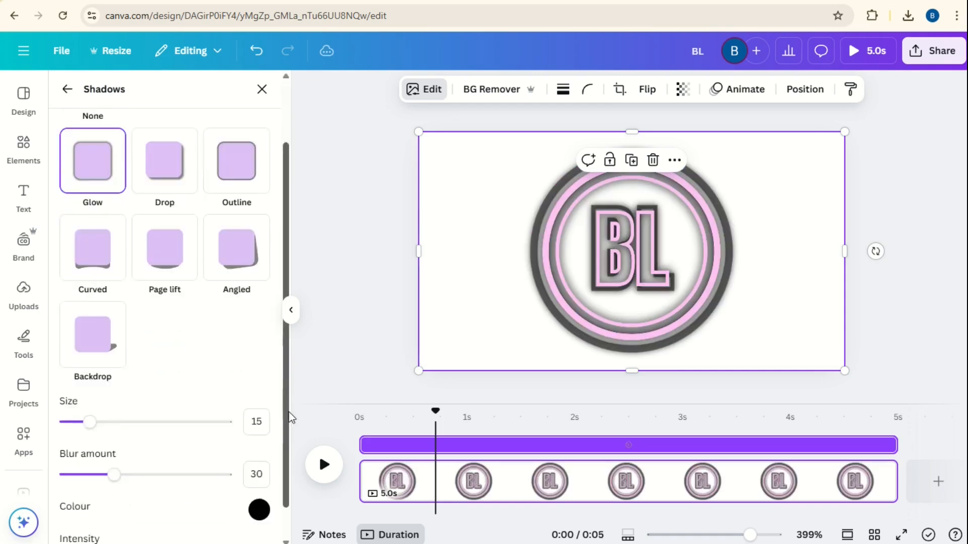
click(259, 473)
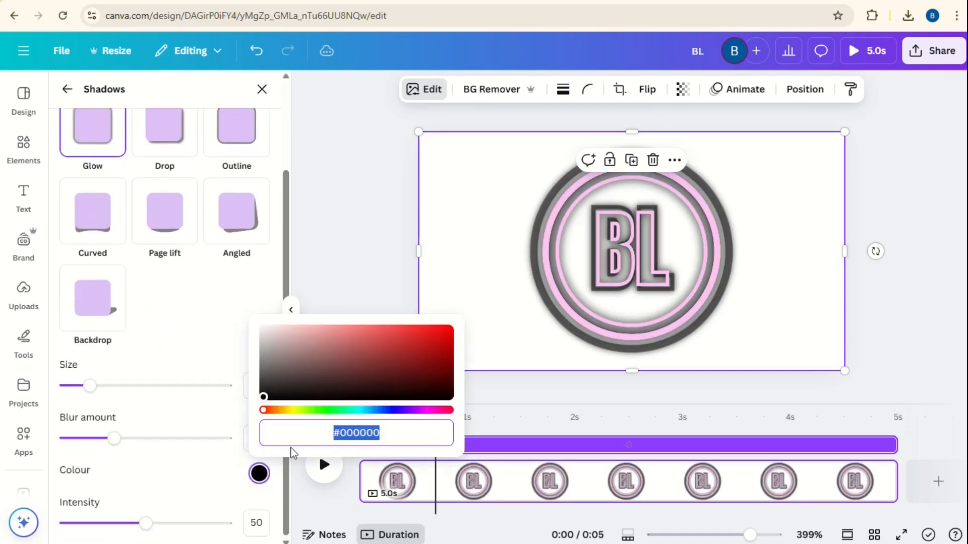
click(428, 410)
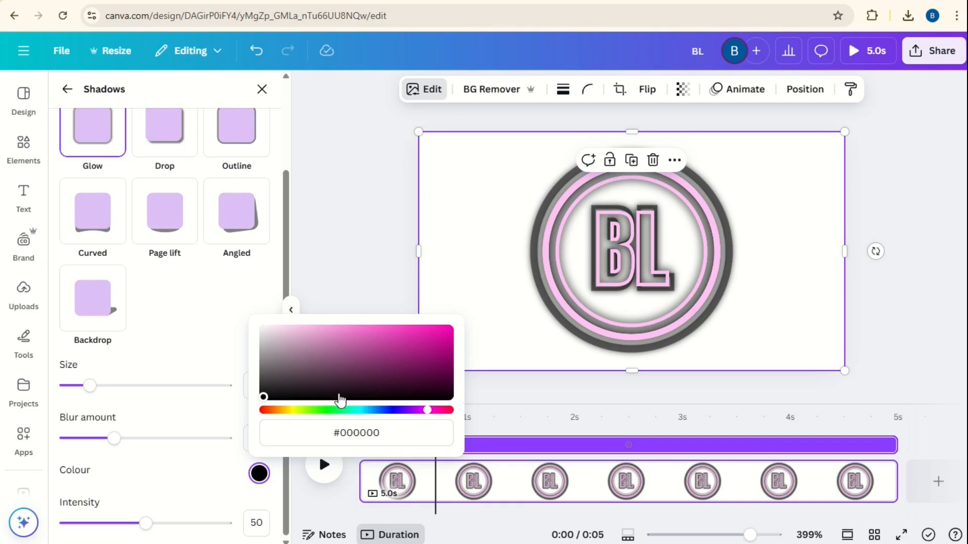
drag(263, 401, 431, 318)
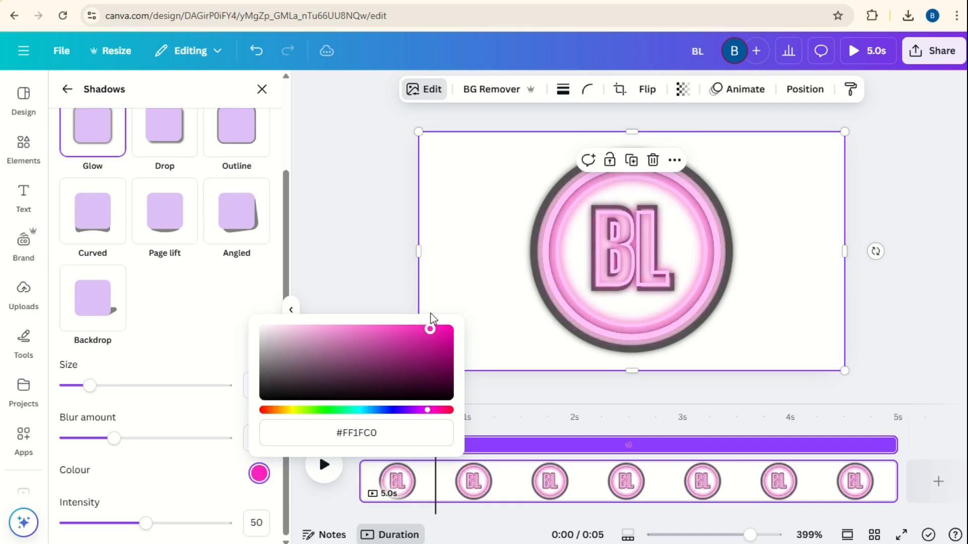
drag(431, 313, 440, 312)
drag(114, 438, 169, 440)
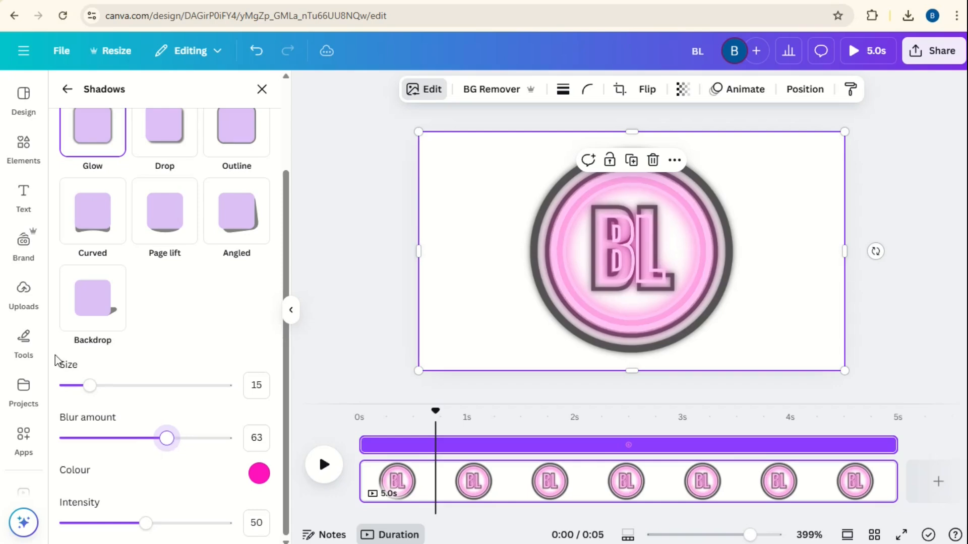
drag(89, 385, 157, 385)
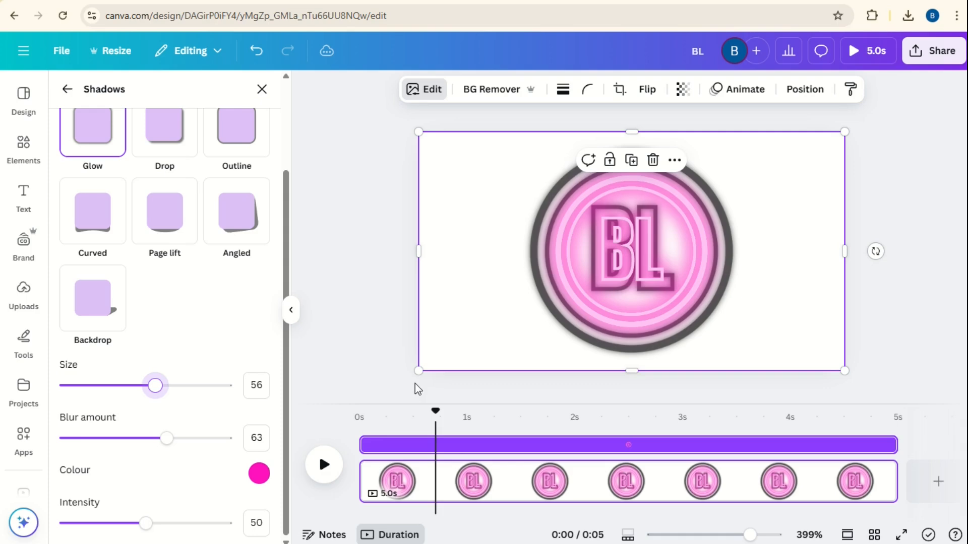
Enlarge the glowing pink logo around its centre to about 2,557 × 1,438 so it matches the grey logos underneath.
drag(419, 372, 386, 390)
drag(845, 131, 909, 95)
click(628, 534)
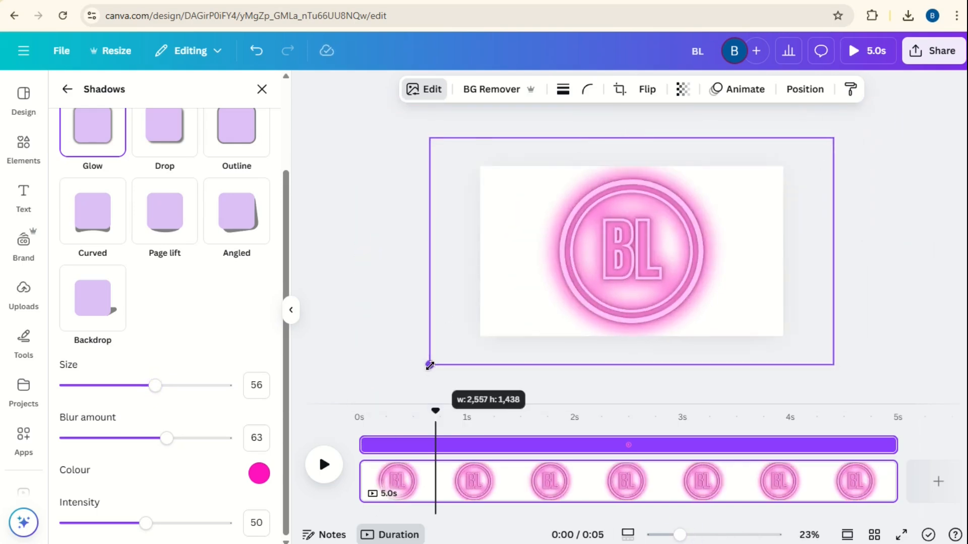
click(875, 201)
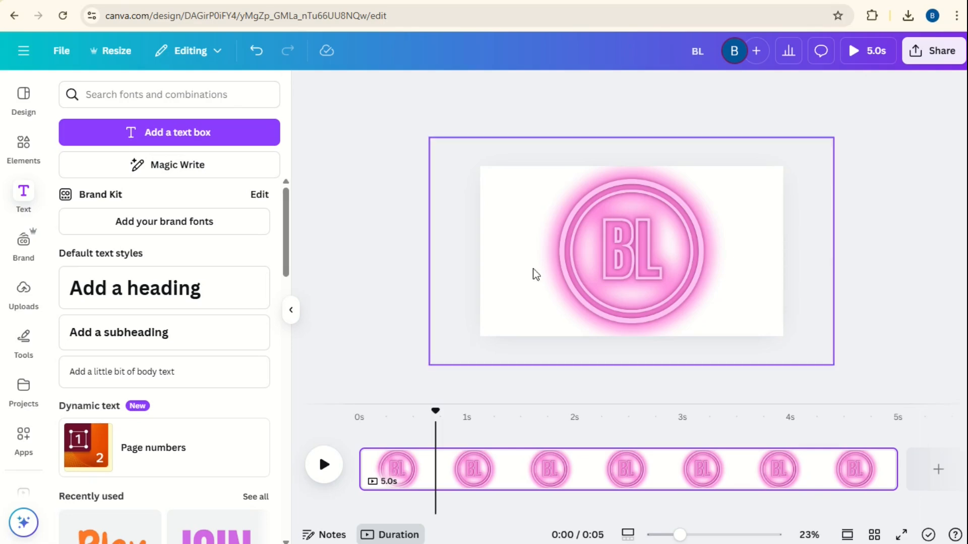
Apply the Neon animation to the glowing pink logo, set to play on enter.
click(505, 258)
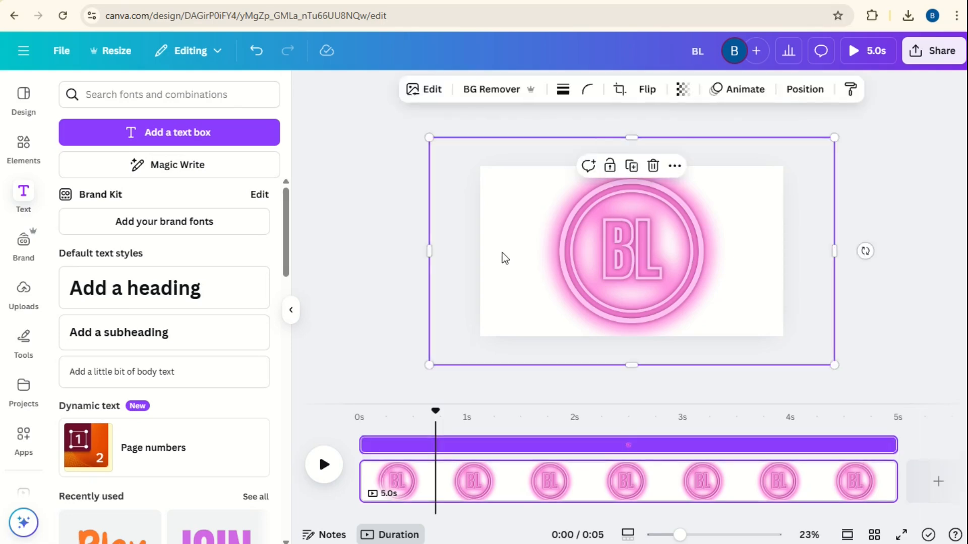
click(744, 95)
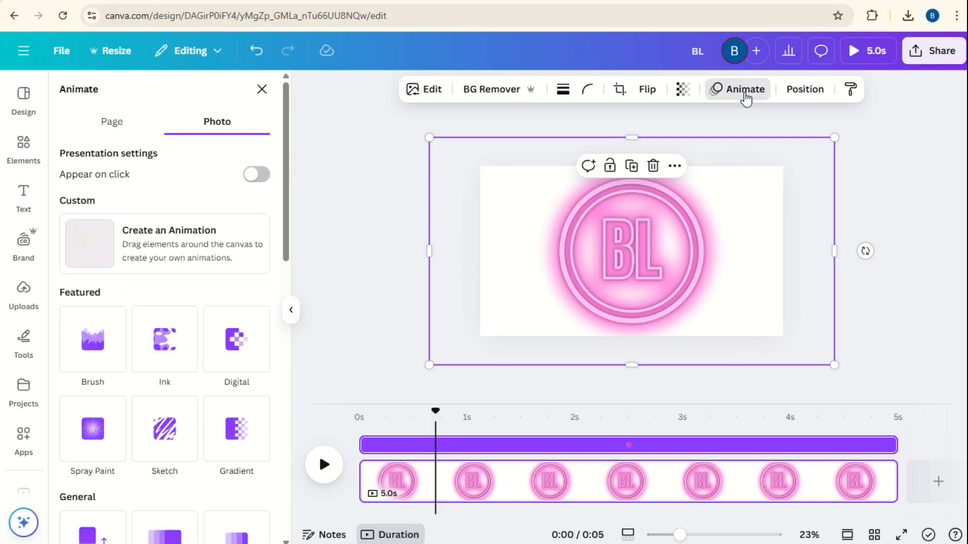
drag(286, 165, 286, 366)
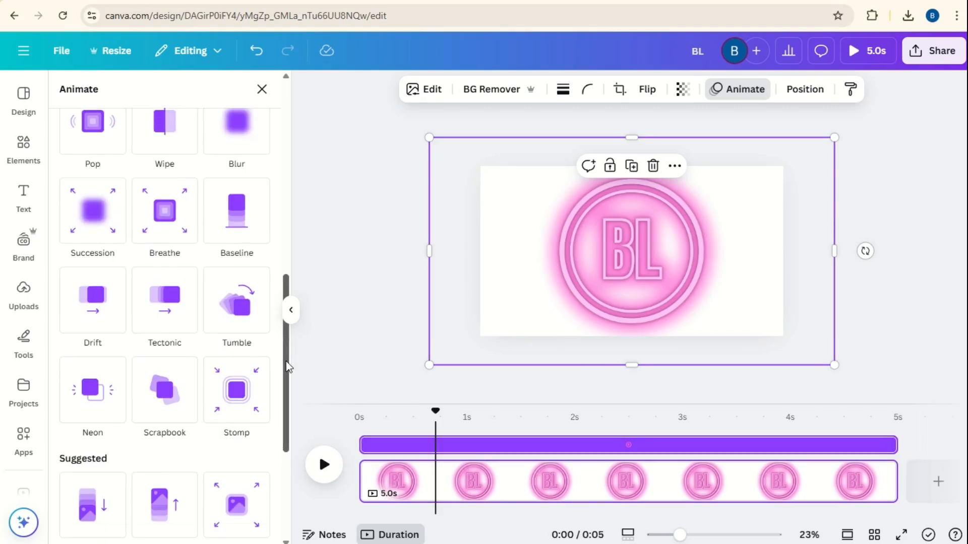
click(98, 401)
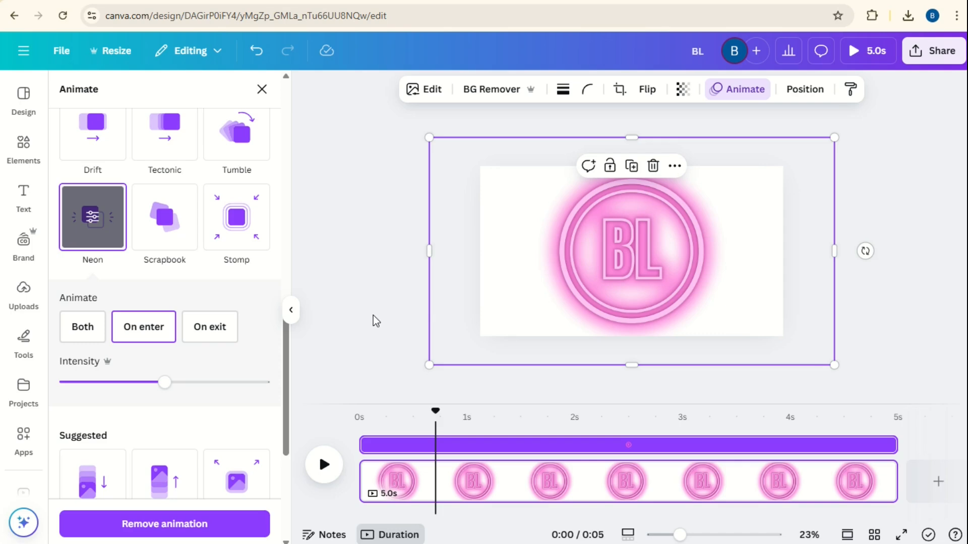
Select all three logo layers to show their timing tracks and delay the pink logo's start to about 1.2 s.
click(794, 93)
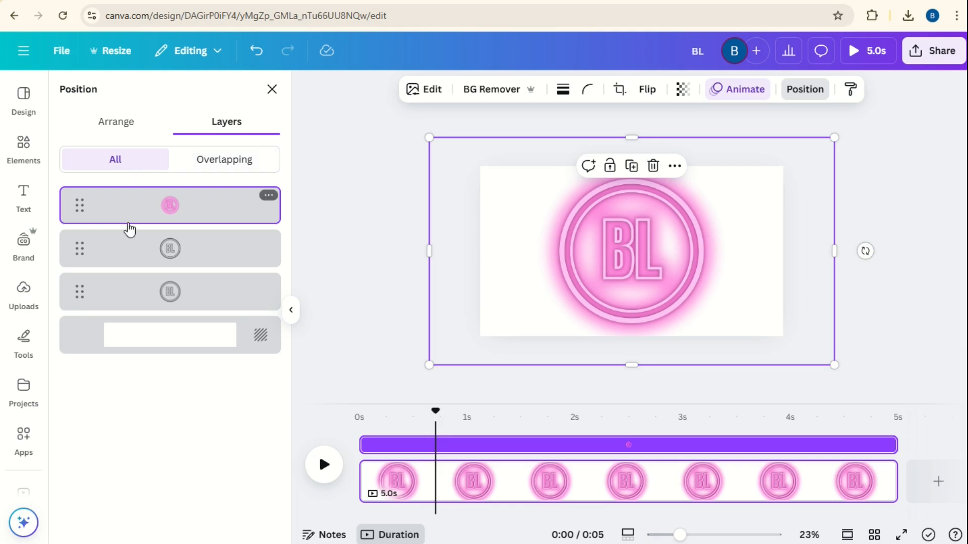
shift+click(124, 249)
shift+click(124, 292)
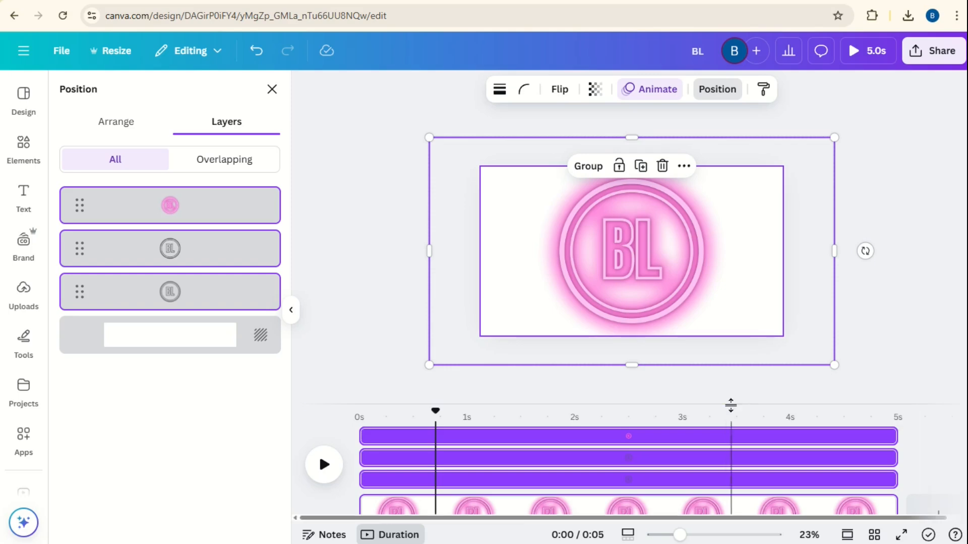
drag(730, 403, 743, 260)
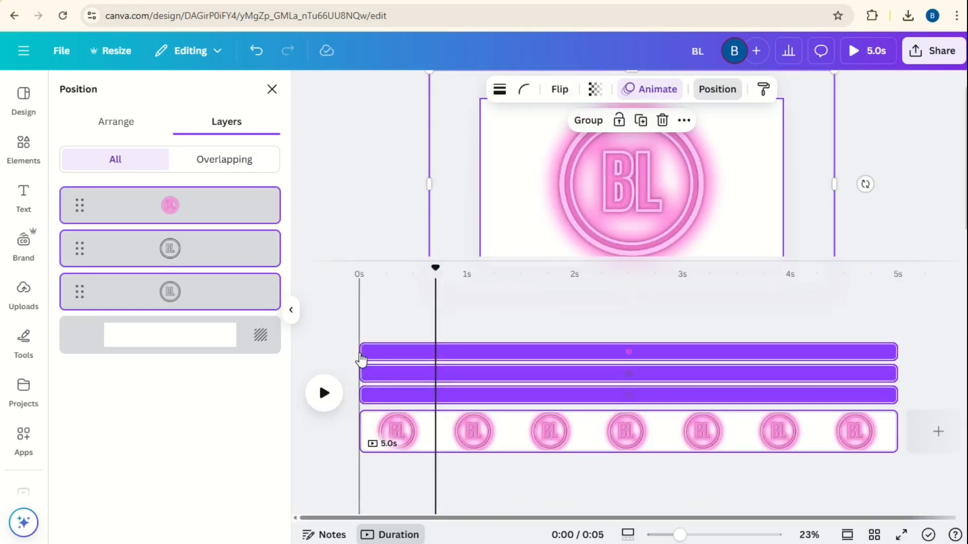
drag(362, 351, 494, 354)
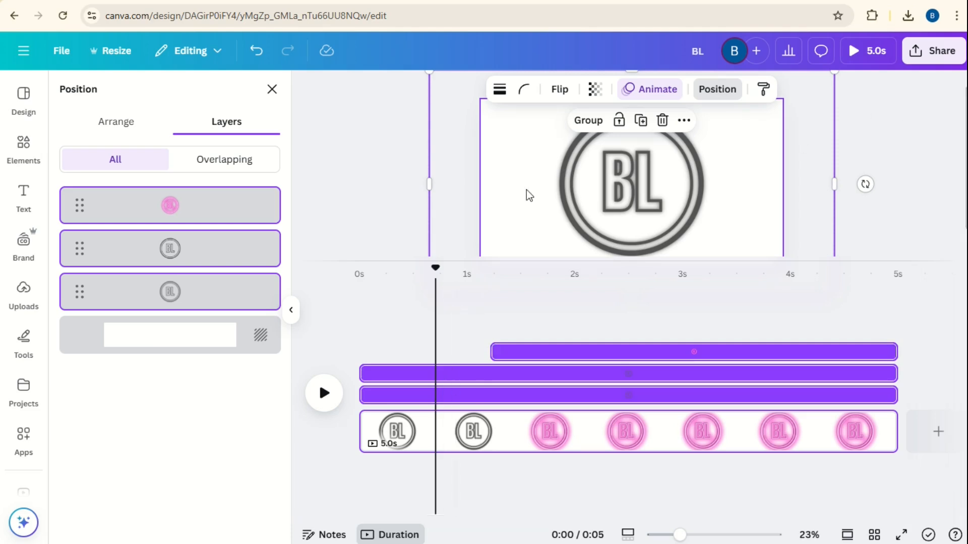
Play the animation from the beginning and check how the pink neon logo comes in over the grey logos.
drag(436, 268, 351, 282)
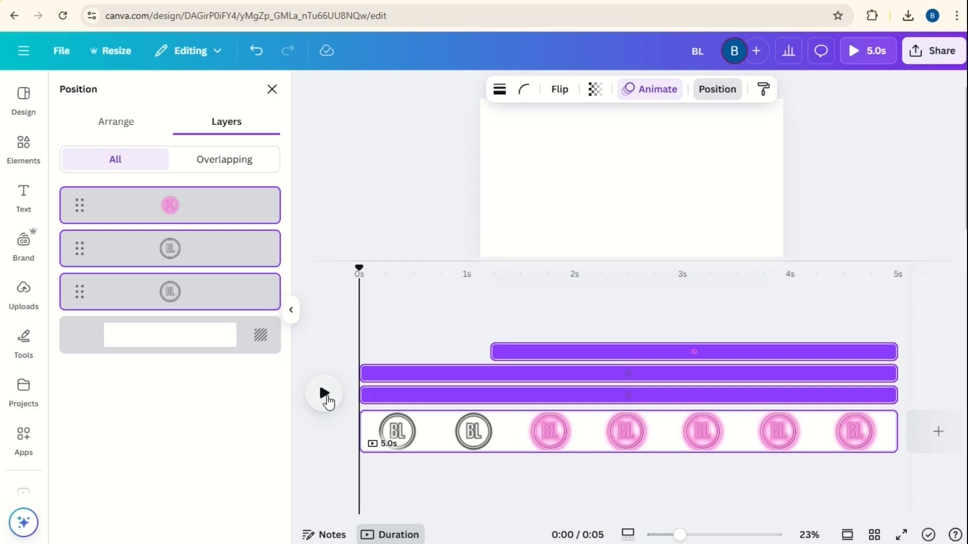
click(325, 394)
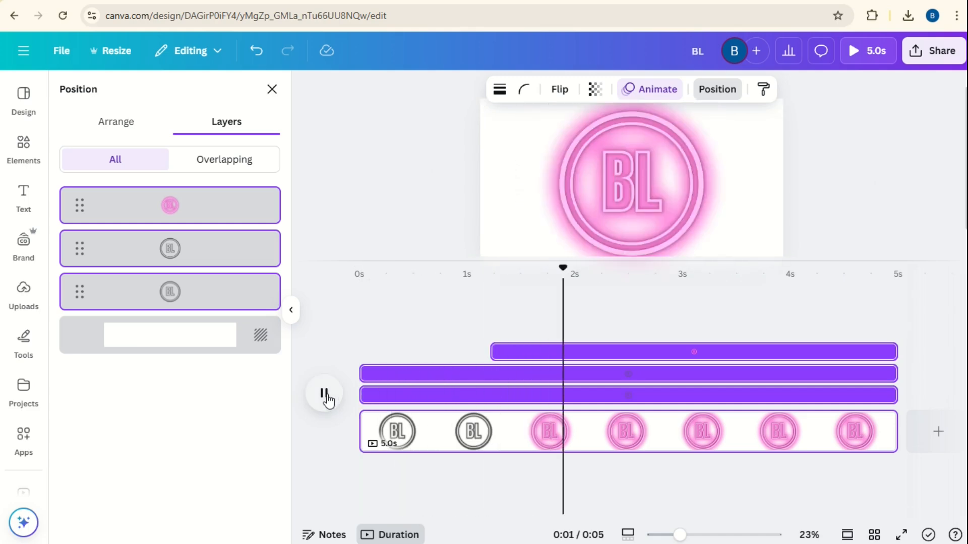
click(324, 393)
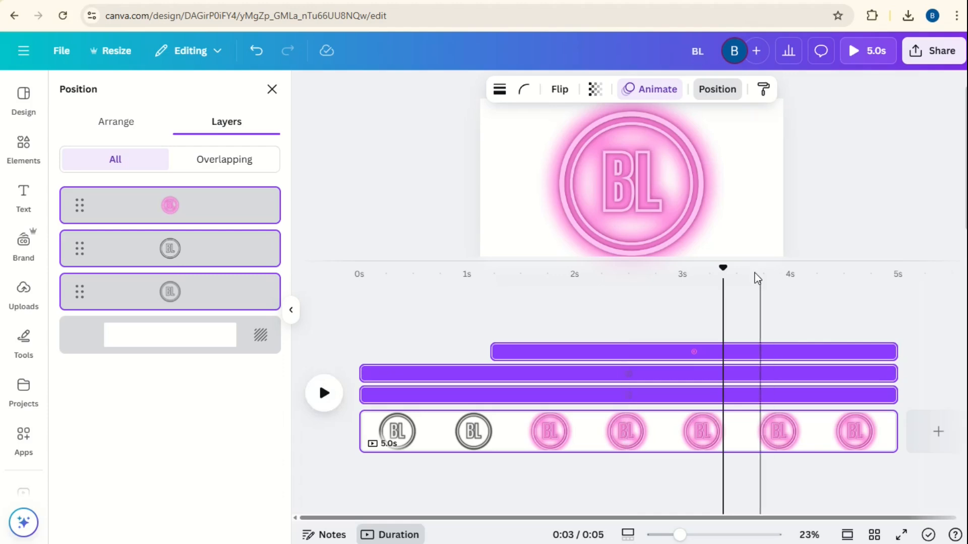
drag(725, 270, 581, 314)
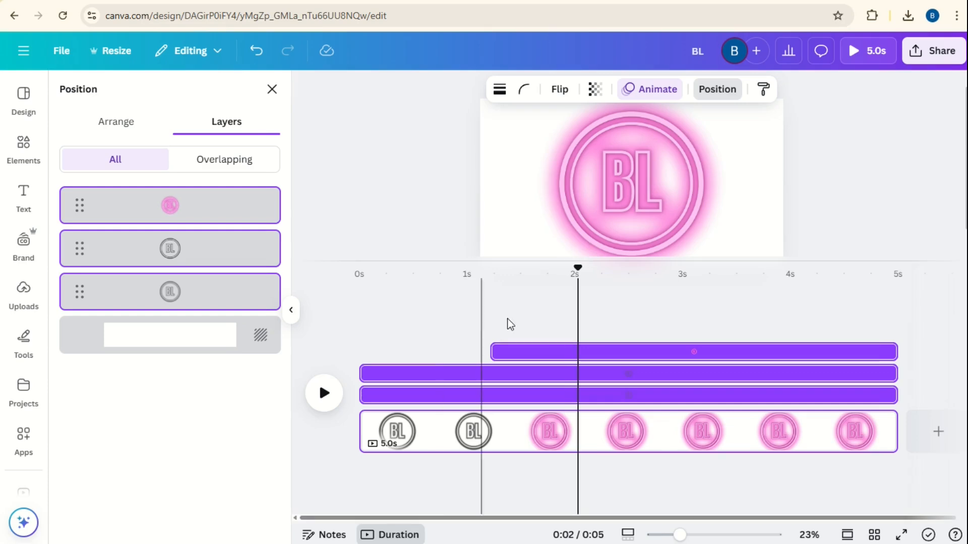
drag(485, 261, 481, 429)
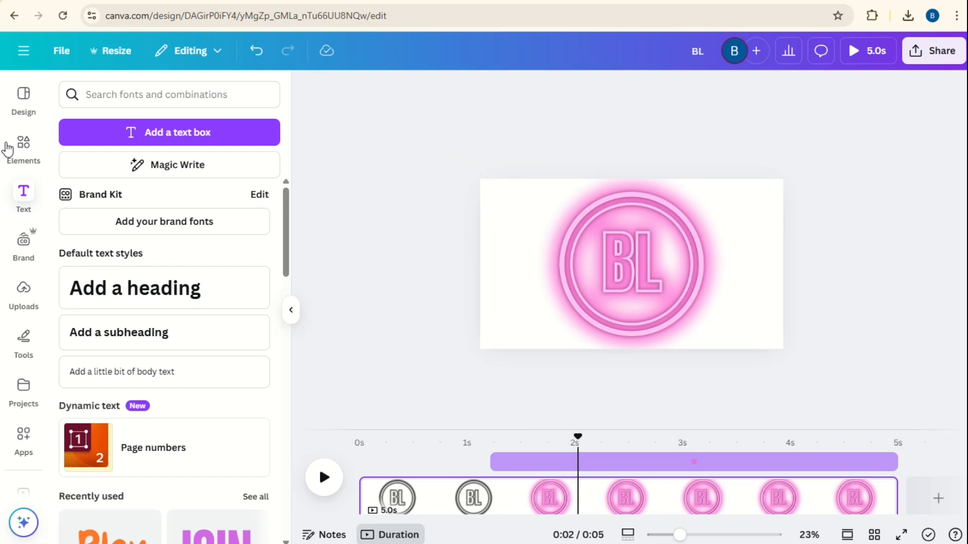
Search the elements library for "dark concrete background".
click(20, 146)
click(66, 89)
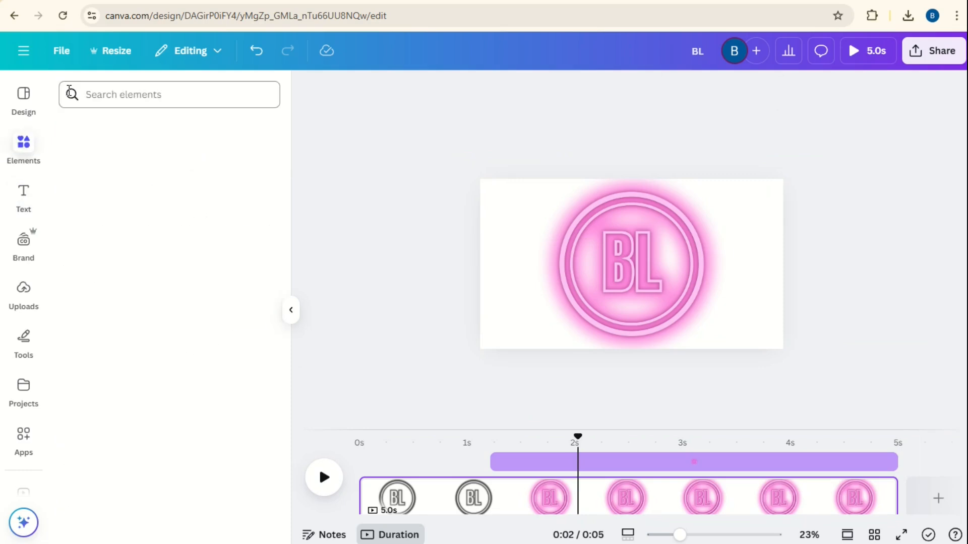
click(132, 95)
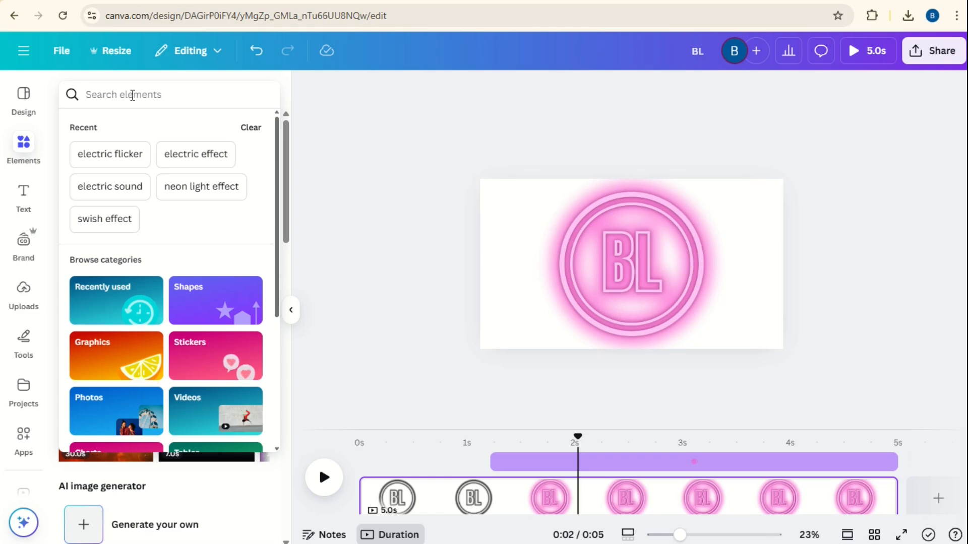
text(DARK CONCRETE)
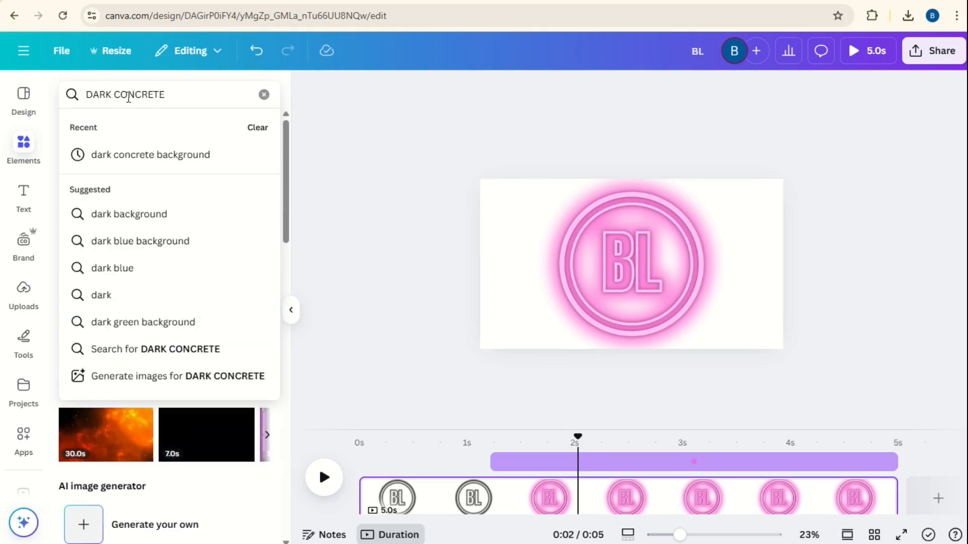
click(150, 155)
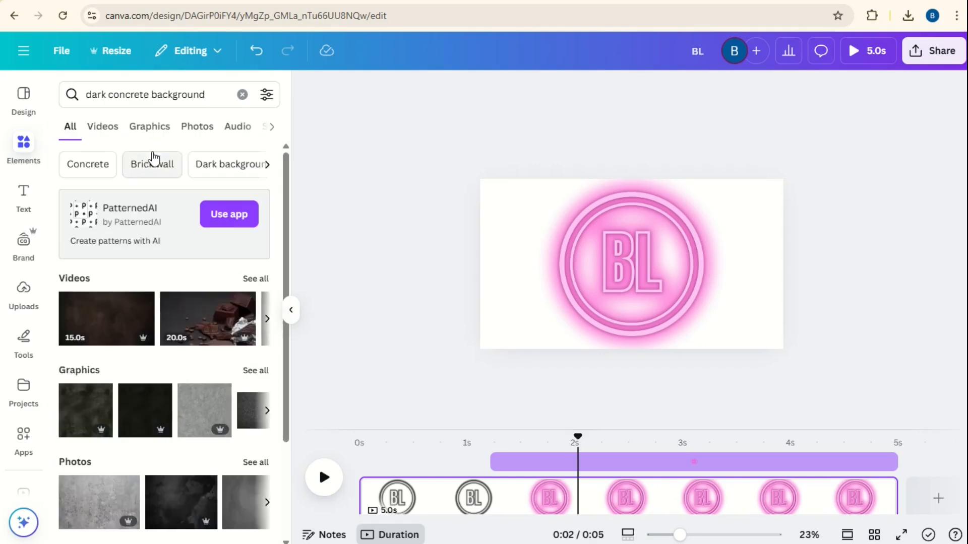
Add the 15-second dark brown concrete video from the video results and set it as the page background.
click(258, 280)
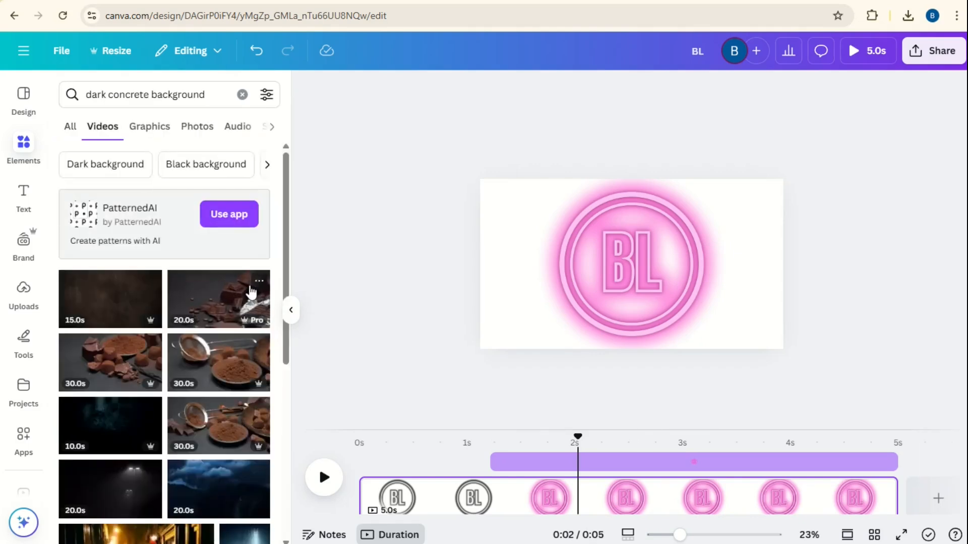
click(122, 304)
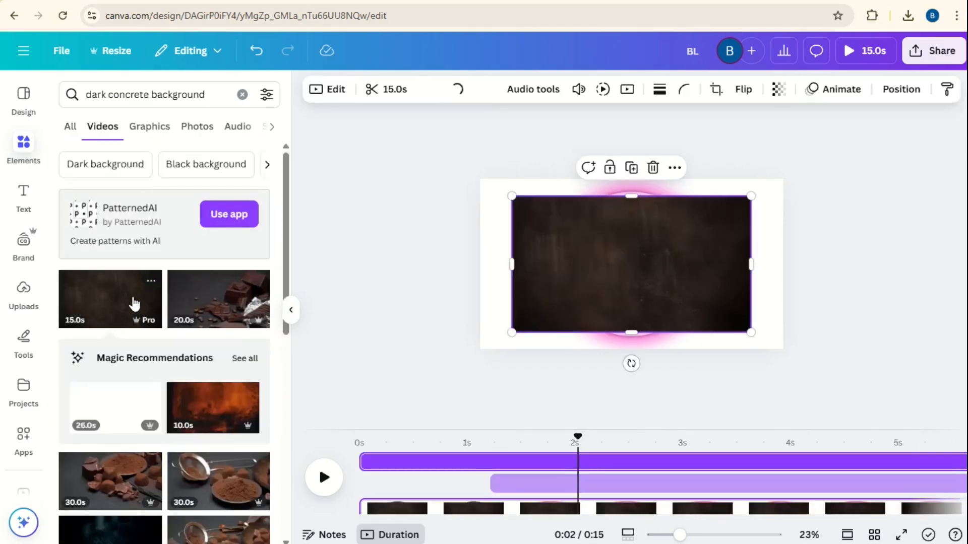
right_click(555, 236)
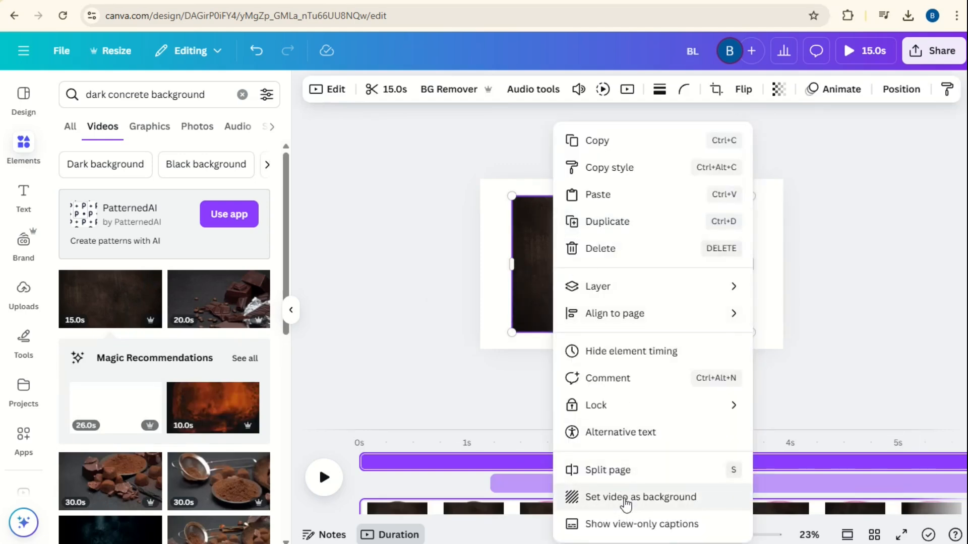
click(625, 499)
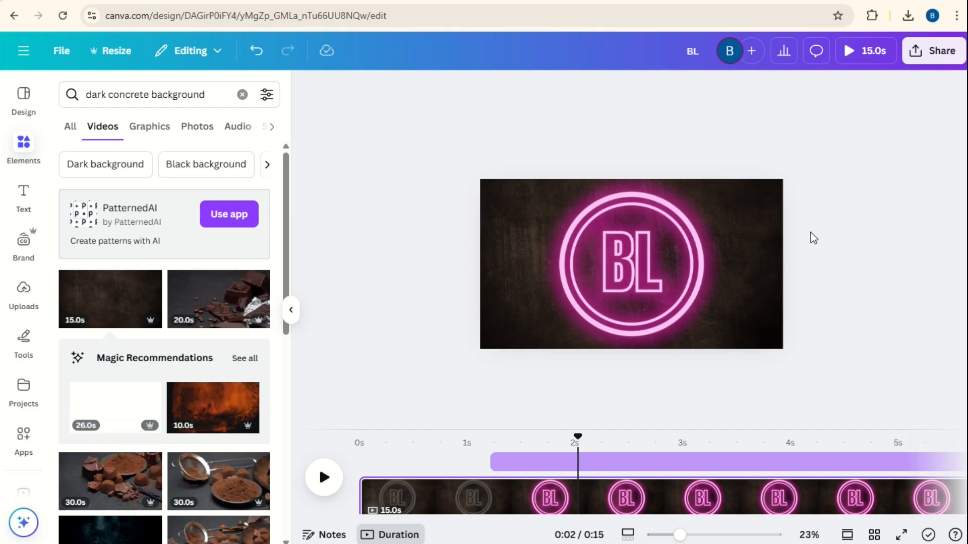
Apply the Festive filter to the concrete background video and preview the whole animation.
click(763, 244)
click(801, 89)
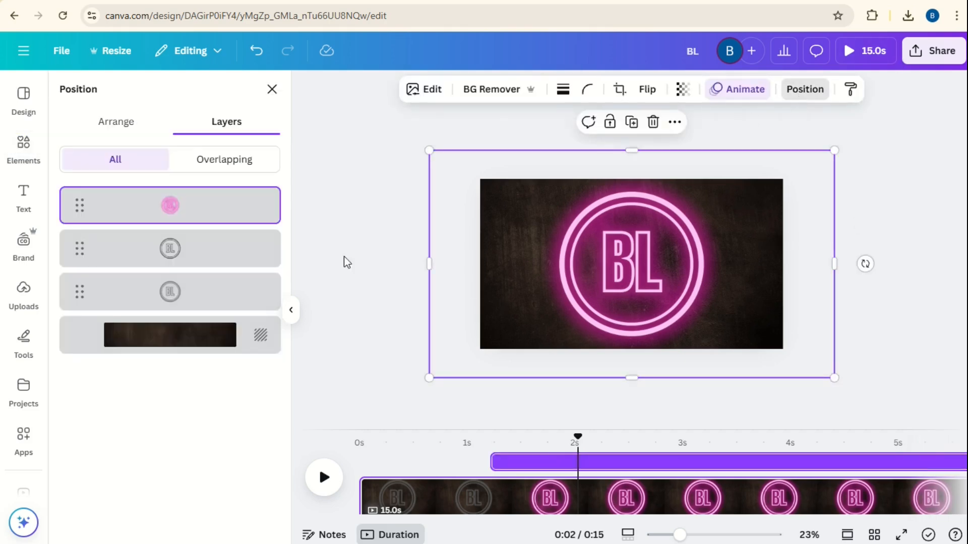
click(228, 335)
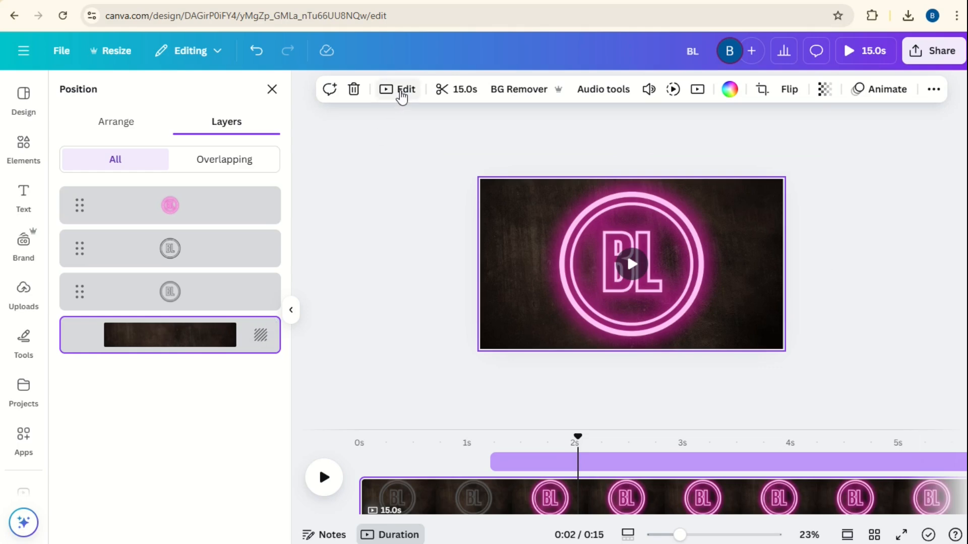
click(402, 94)
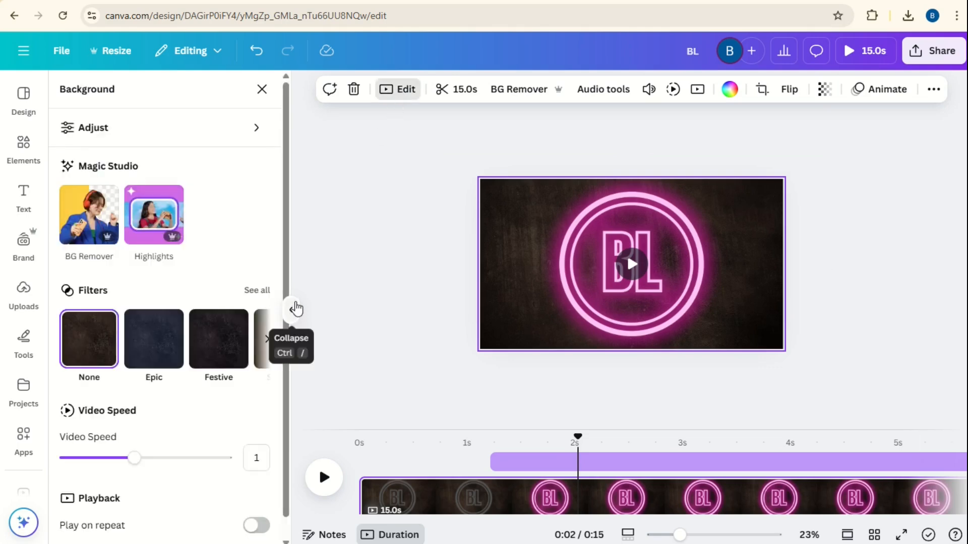
click(229, 339)
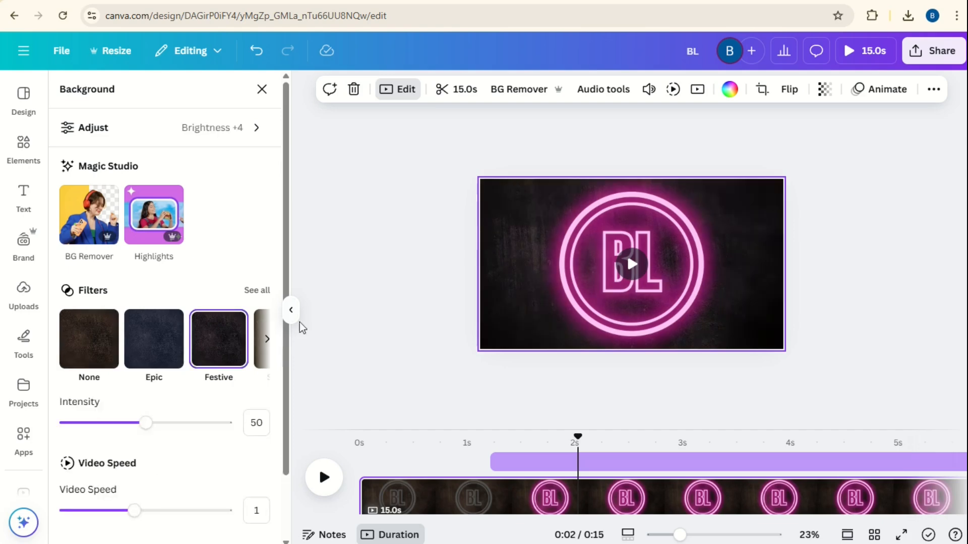
click(389, 259)
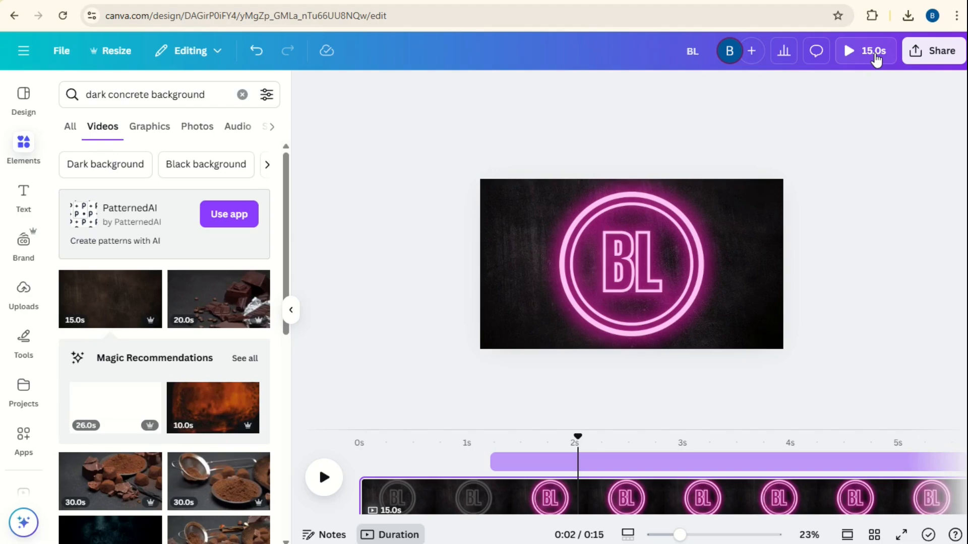
click(876, 56)
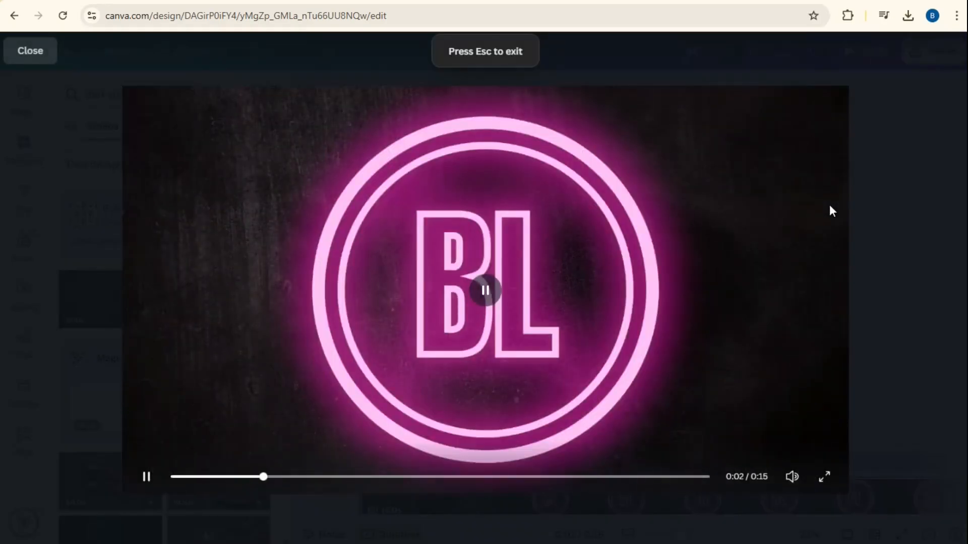
key(Escape)
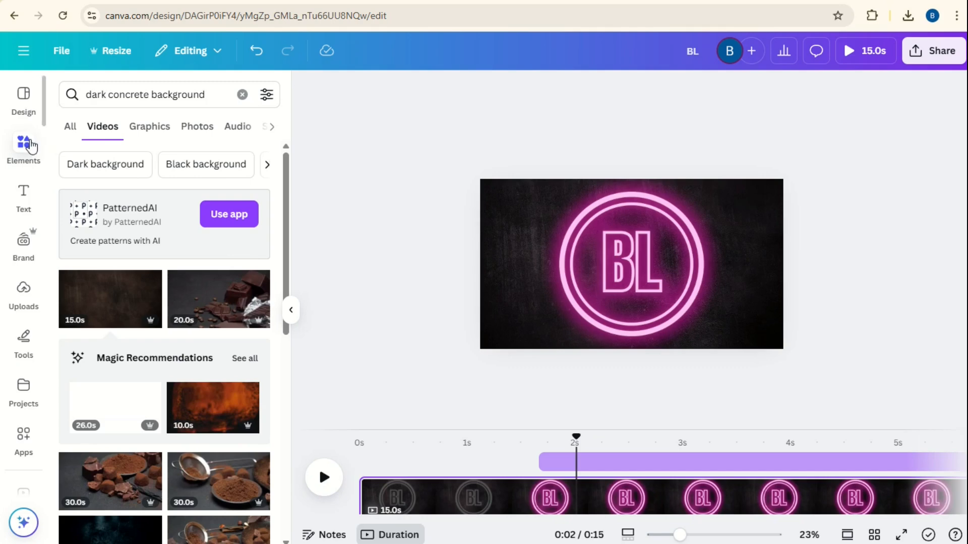
Search the audio library for "SWISH 4" and place the Swish 4 sound at the start of the timeline.
click(27, 143)
click(242, 100)
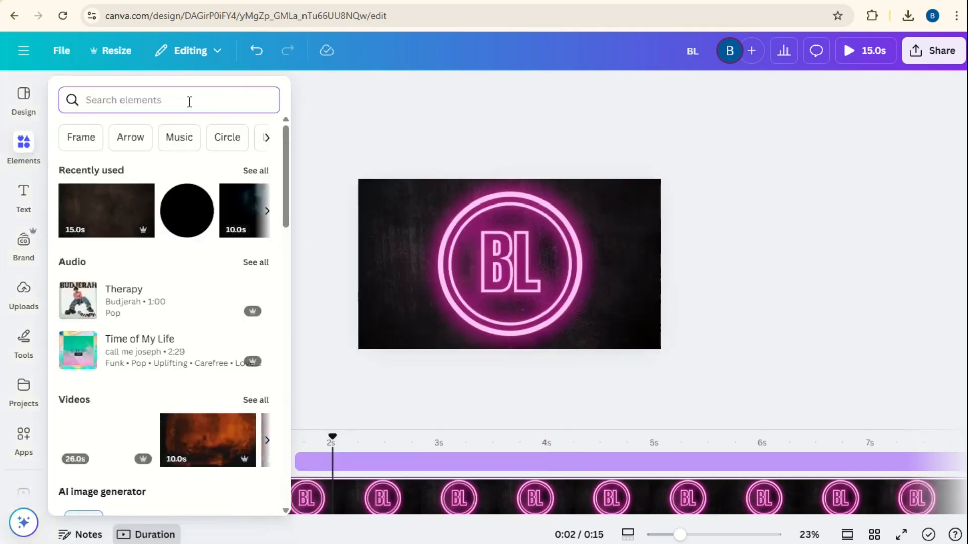
click(207, 101)
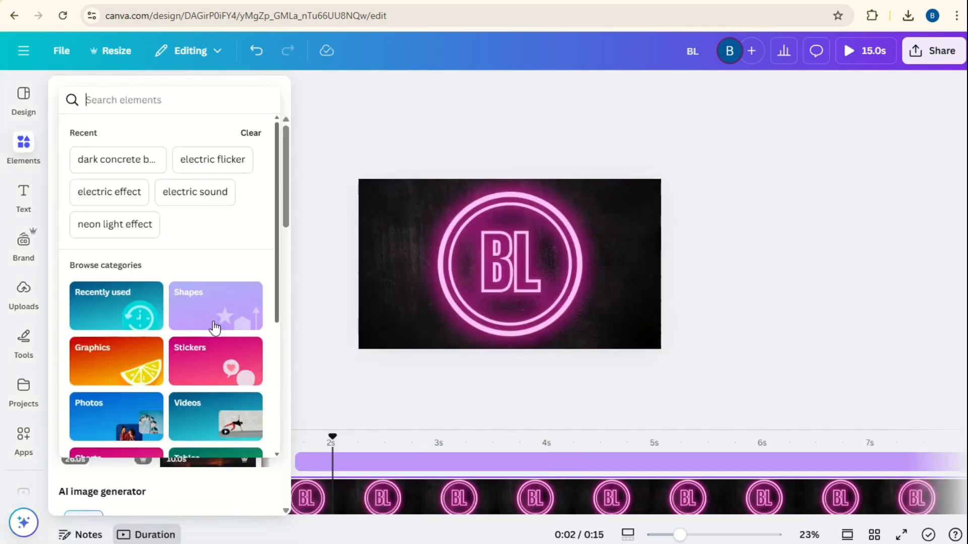
scroll(210, 327, down, 4)
click(112, 371)
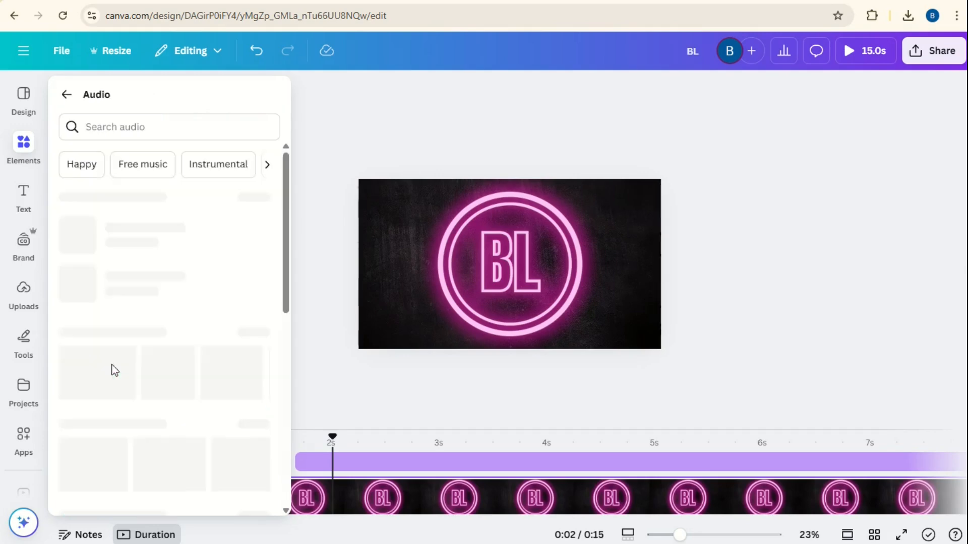
click(129, 123)
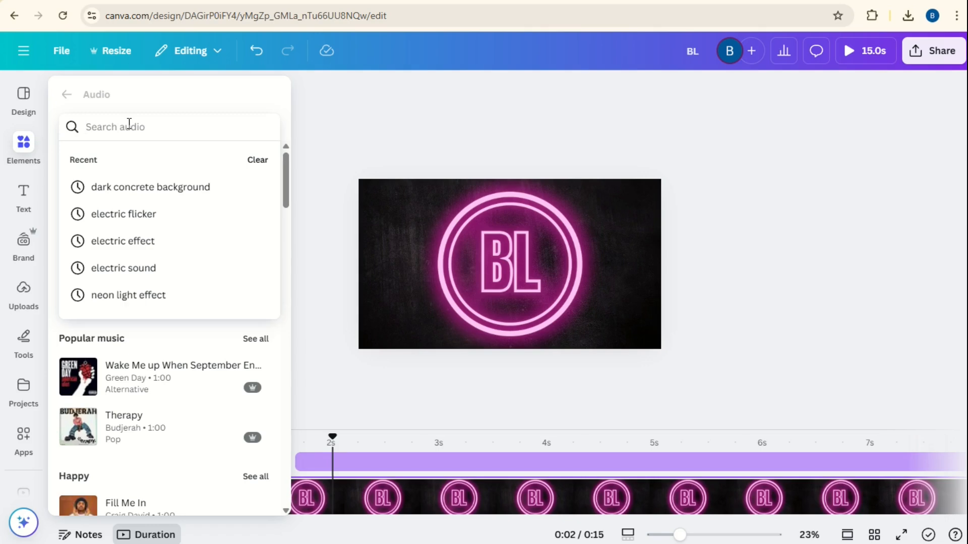
text(SWISH 4)
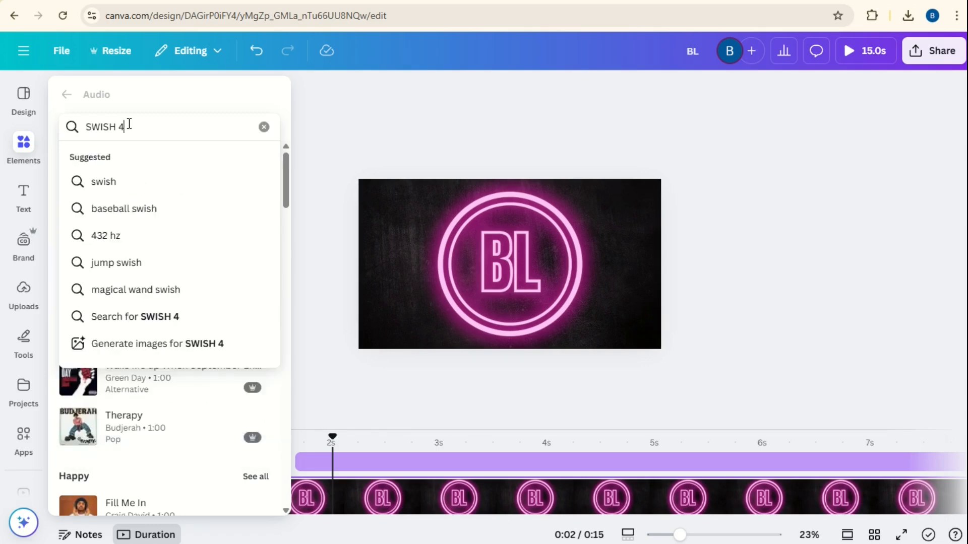
key(Return)
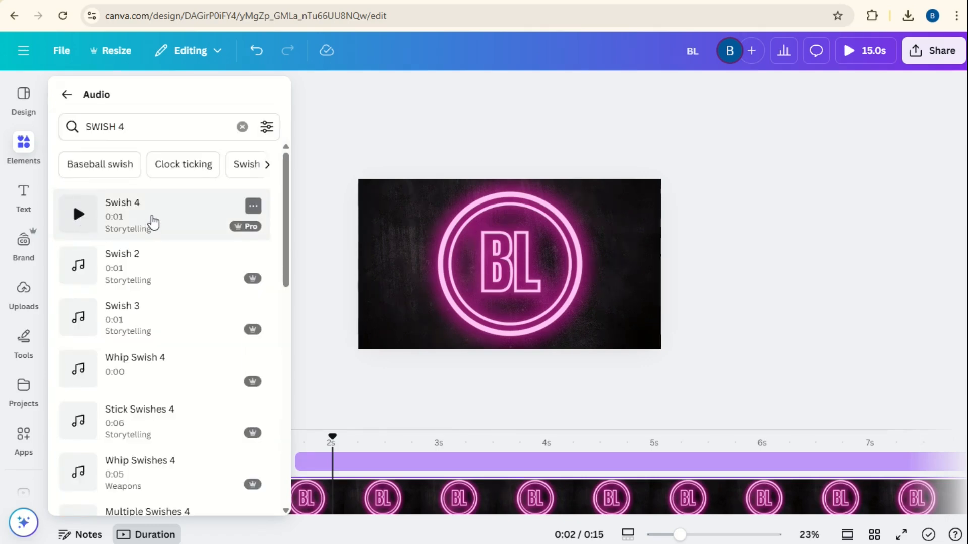
click(152, 222)
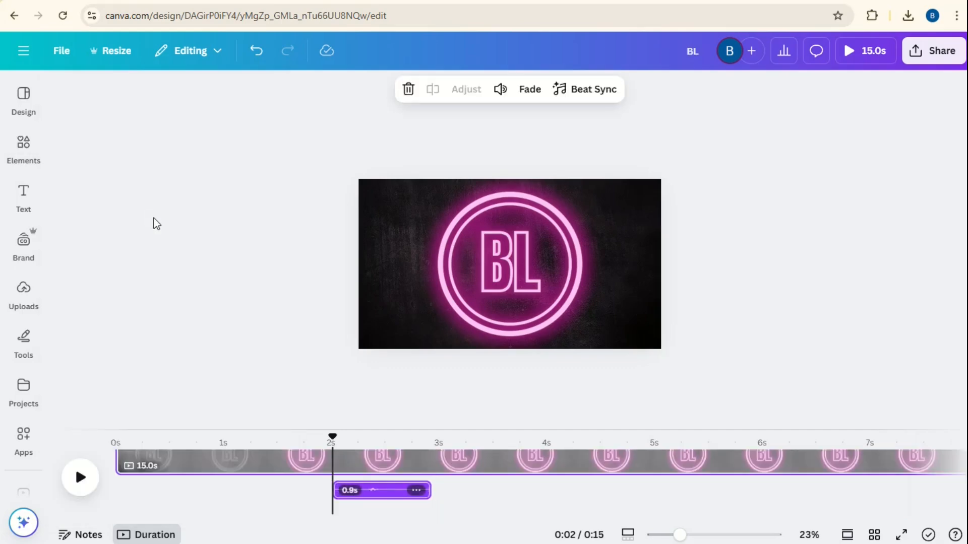
drag(399, 485, 177, 494)
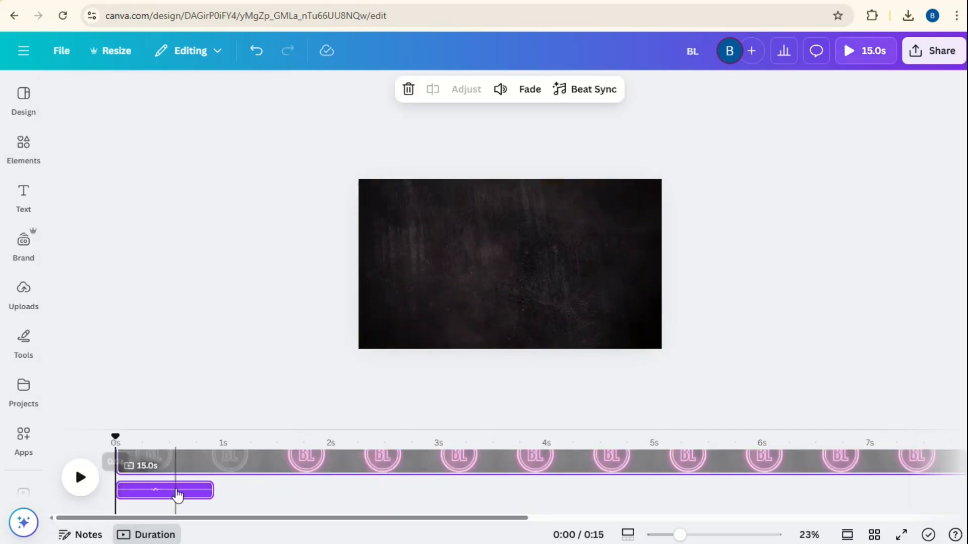
click(182, 176)
Find the "PUNCH THUD 7" sound and place it on the audio track directly after Swish 4.
click(21, 150)
double_click(151, 126)
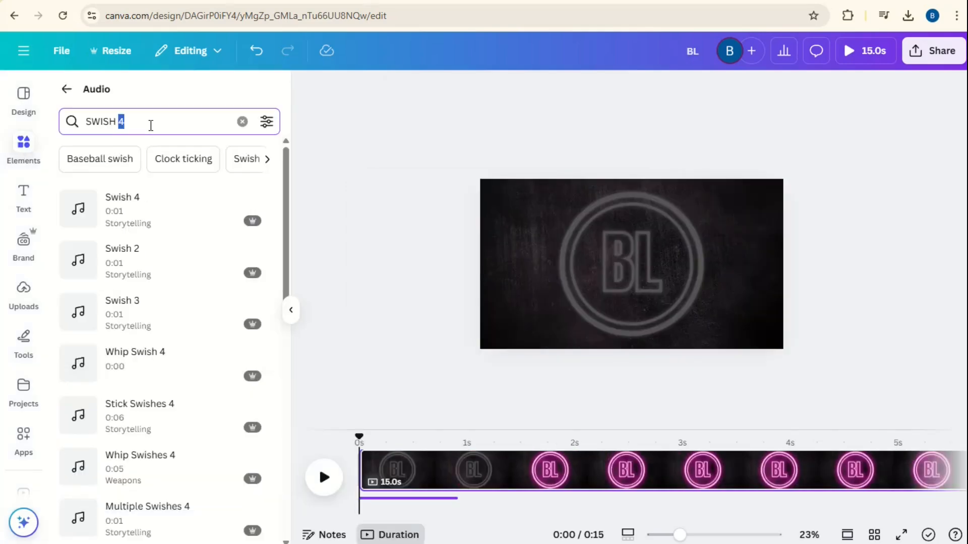
click(150, 126)
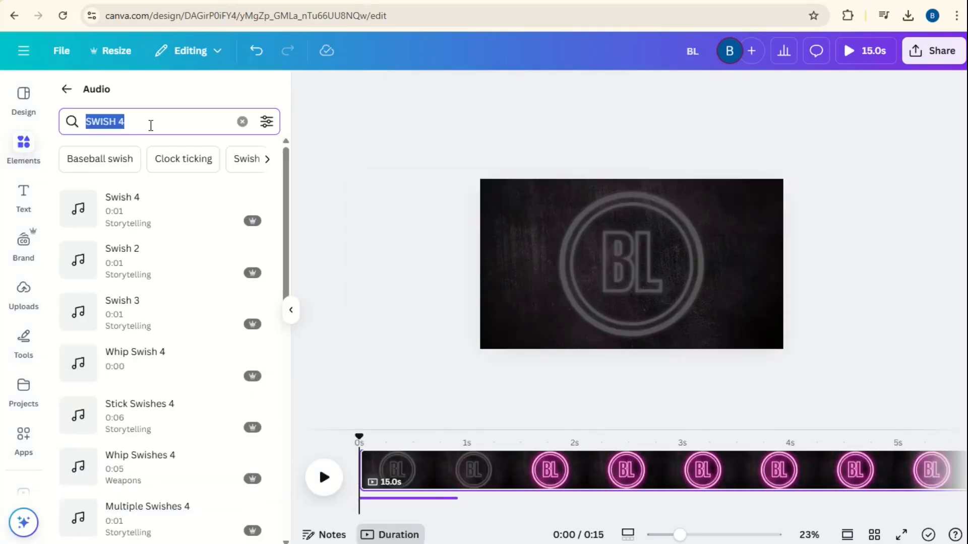
text(PUNCH THUD7)
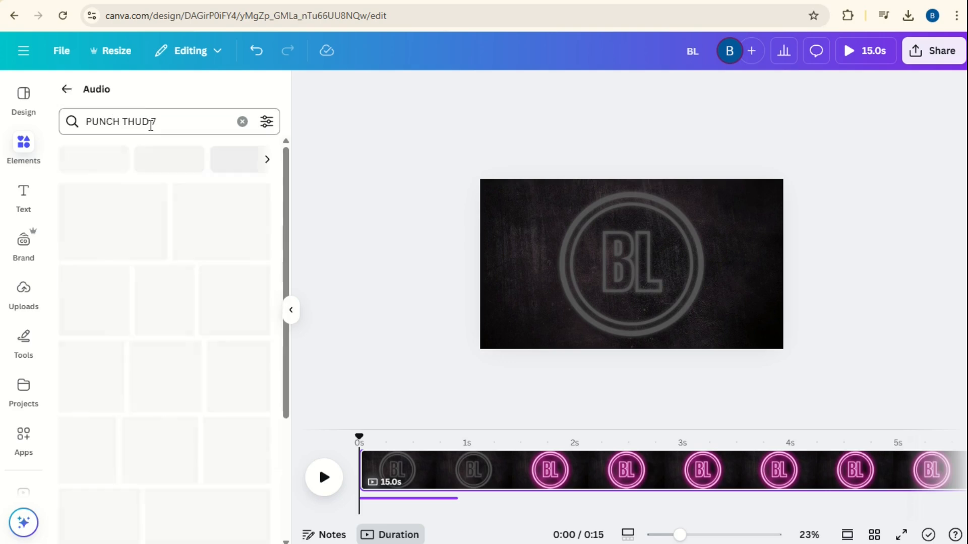
click(162, 224)
drag(458, 502, 530, 486)
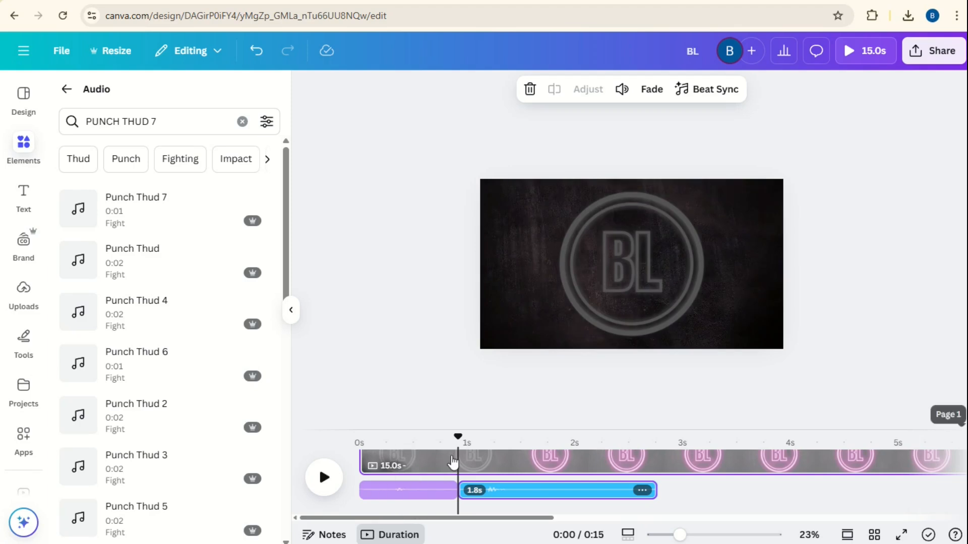
Search the audio for "NEON ZAPS CU ON BULB 2" and place that sound directly after the Punch Thud 7 clip.
click(164, 116)
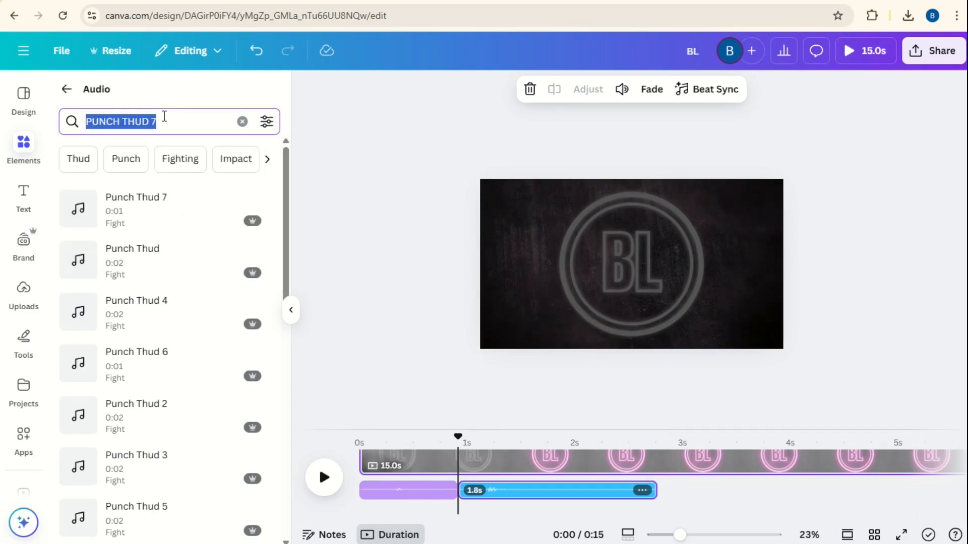
text(NEON)
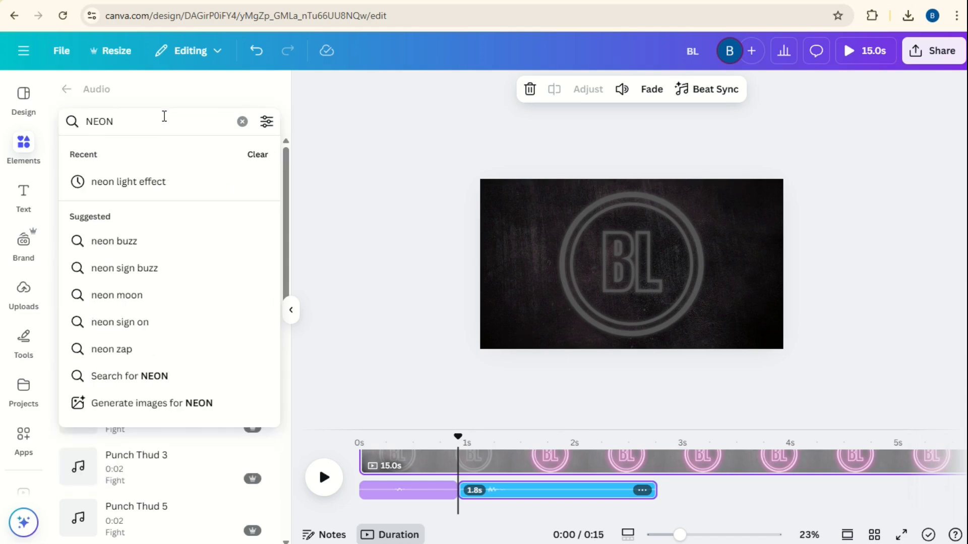
text( ZAPS CU ON BULB 2)
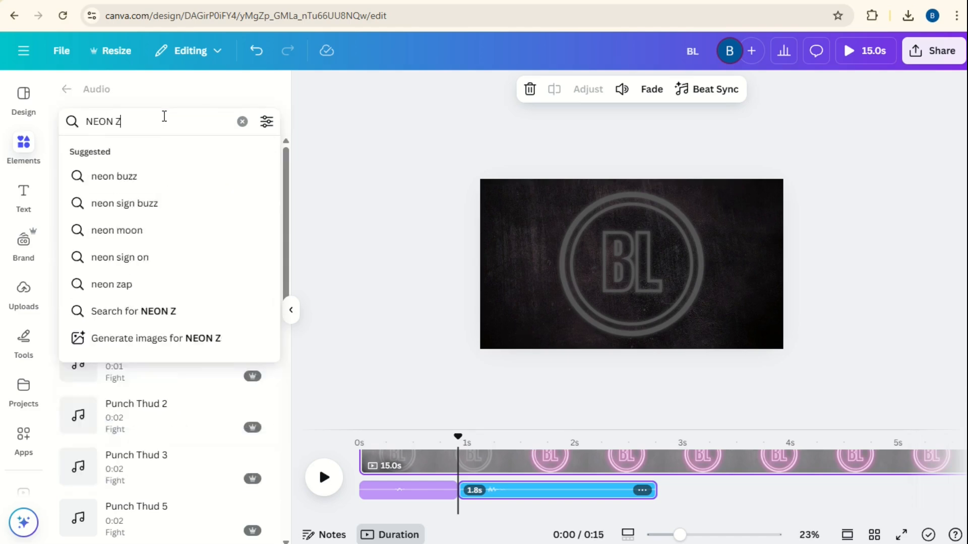
key(Return)
click(123, 212)
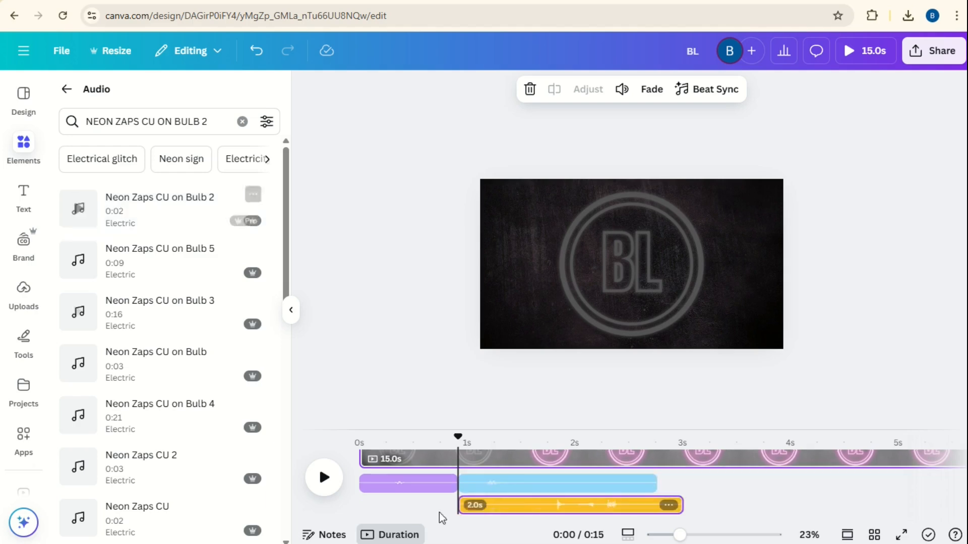
drag(525, 511, 724, 446)
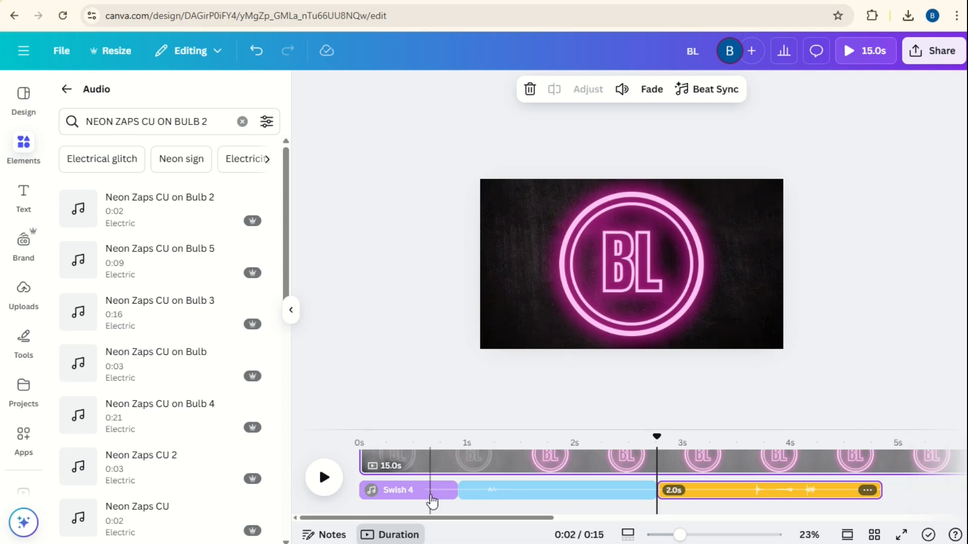
Try shortening the Swish 4 clip to 0.5 s and play back the opening sounds.
click(443, 493)
drag(451, 489, 416, 488)
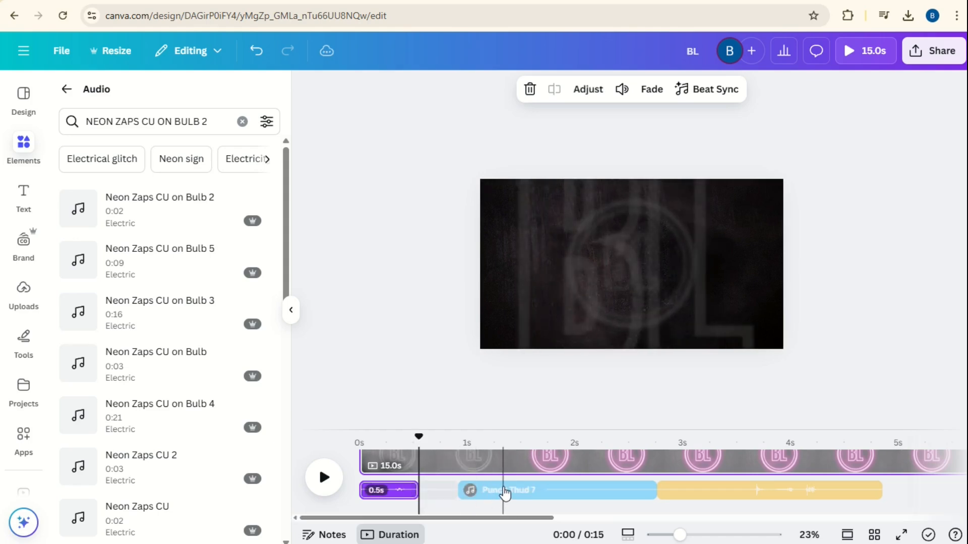
click(504, 492)
drag(503, 438, 388, 461)
click(321, 480)
click(325, 484)
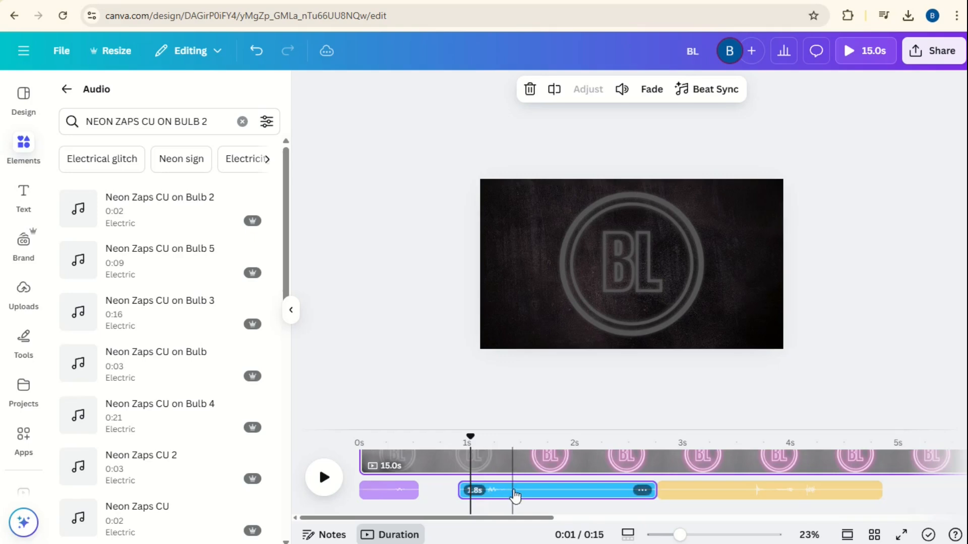
Trim the beginning of the Punch Thud 7 clip and extend Swish 4 to 0.9 s so the two clips meet.
drag(516, 491, 504, 486)
drag(453, 490, 505, 489)
click(396, 490)
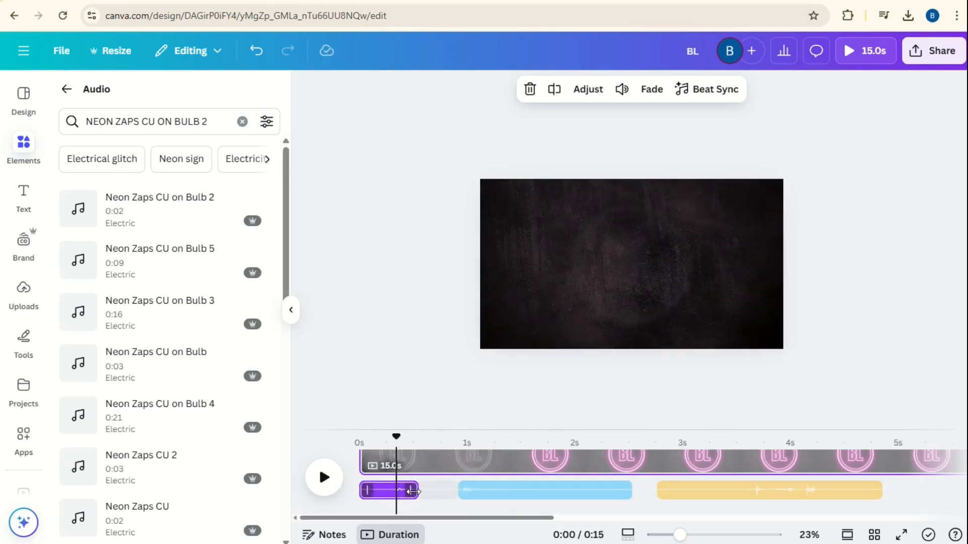
drag(413, 491, 457, 491)
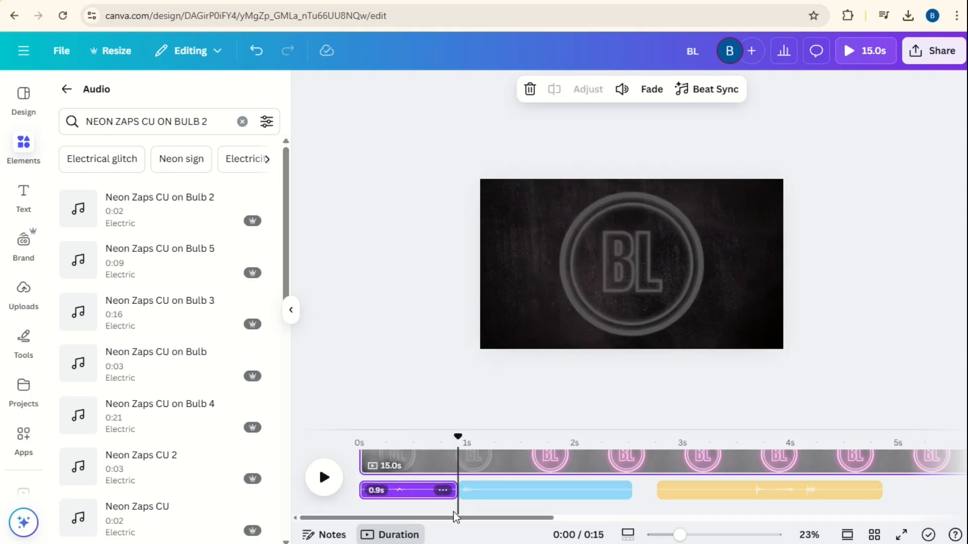
Cut the end of Punch Thud 7 at about 1.8 s and move the Neon Zaps clip up to follow it.
drag(458, 439, 491, 439)
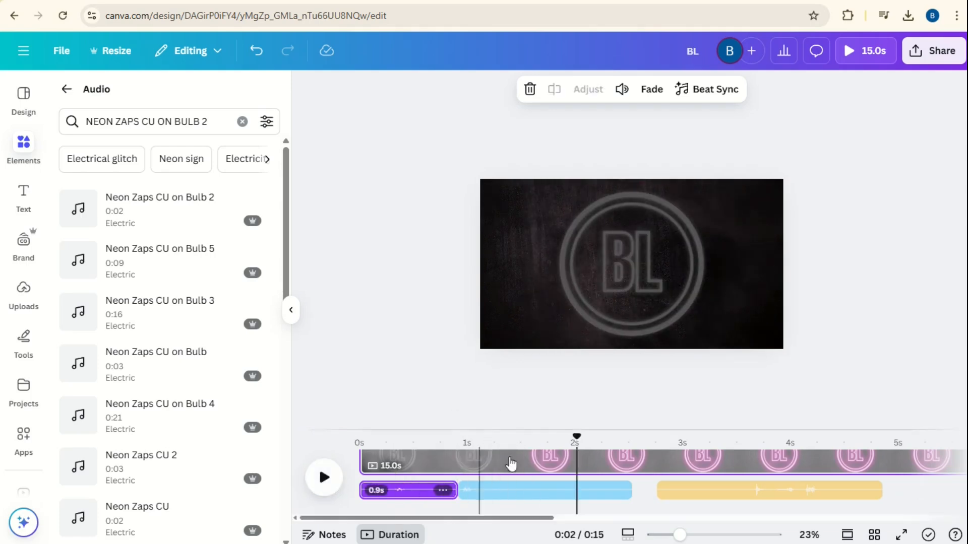
click(555, 438)
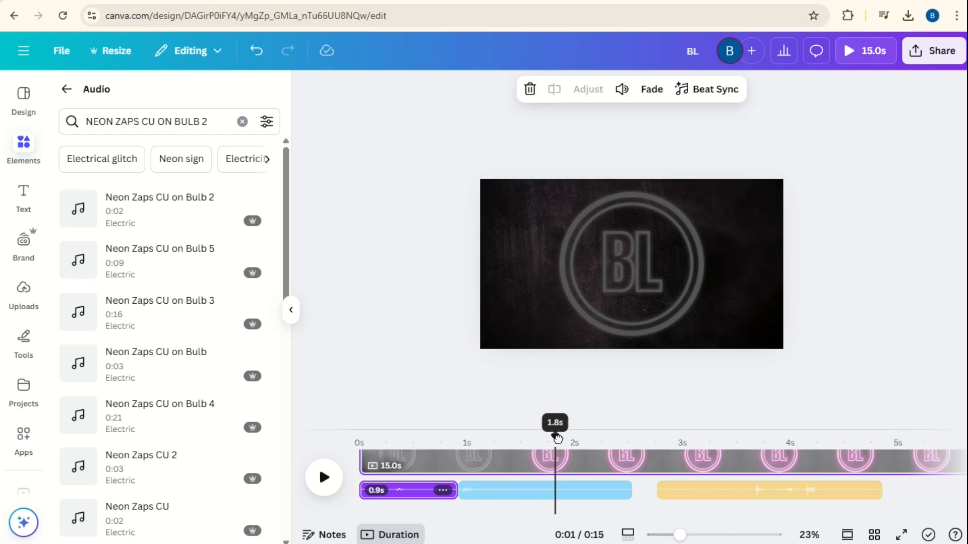
drag(628, 490, 554, 490)
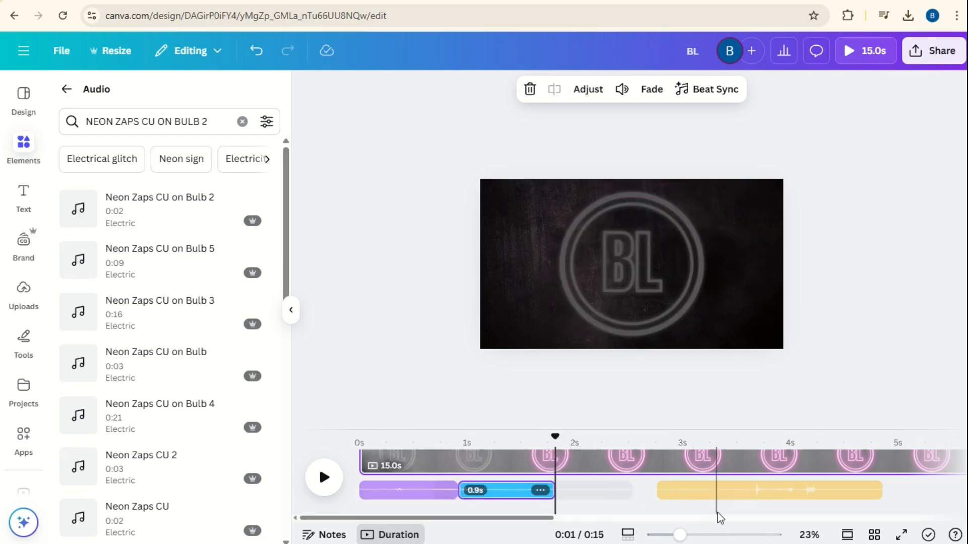
drag(710, 492, 609, 494)
drag(554, 491, 546, 492)
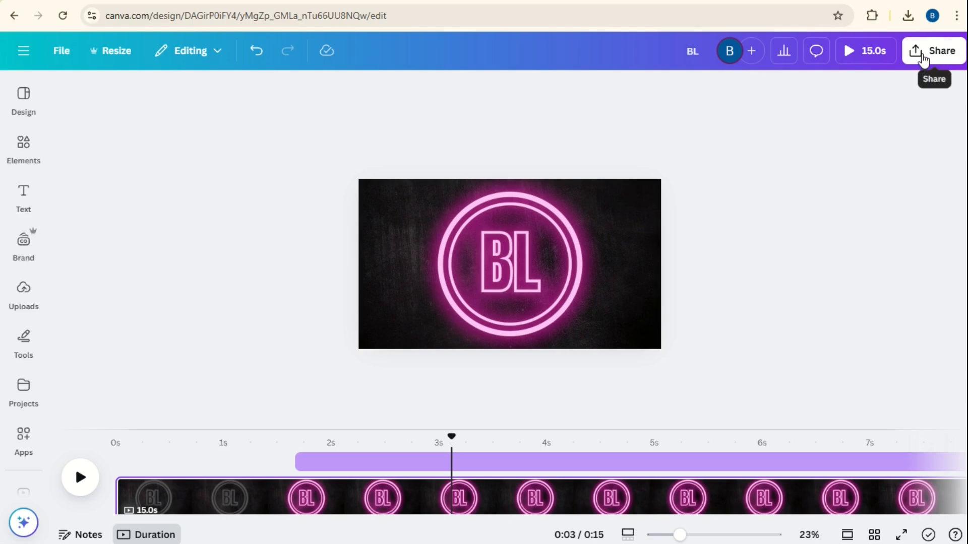
Download the finished design as an MP4 video at 1080p (HD) quality.
click(923, 57)
click(726, 318)
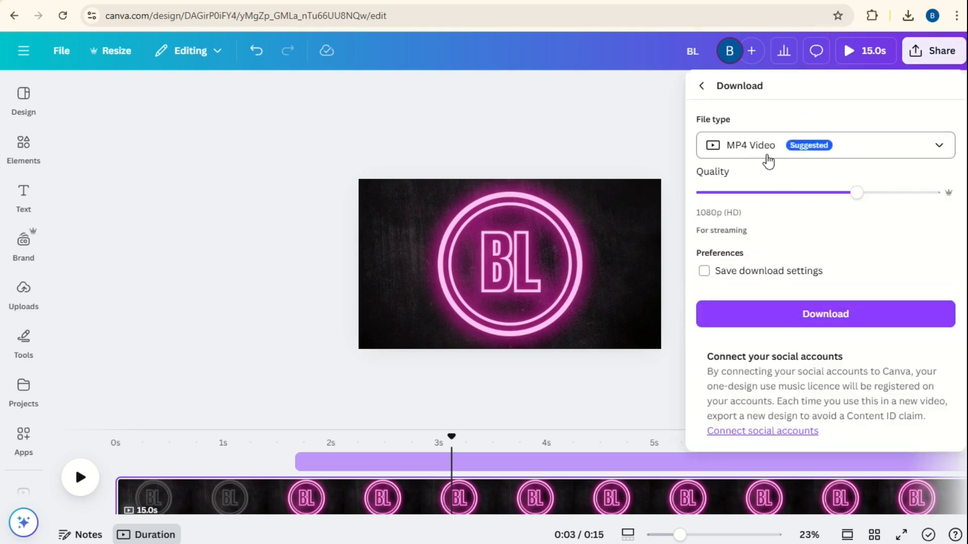
click(823, 318)
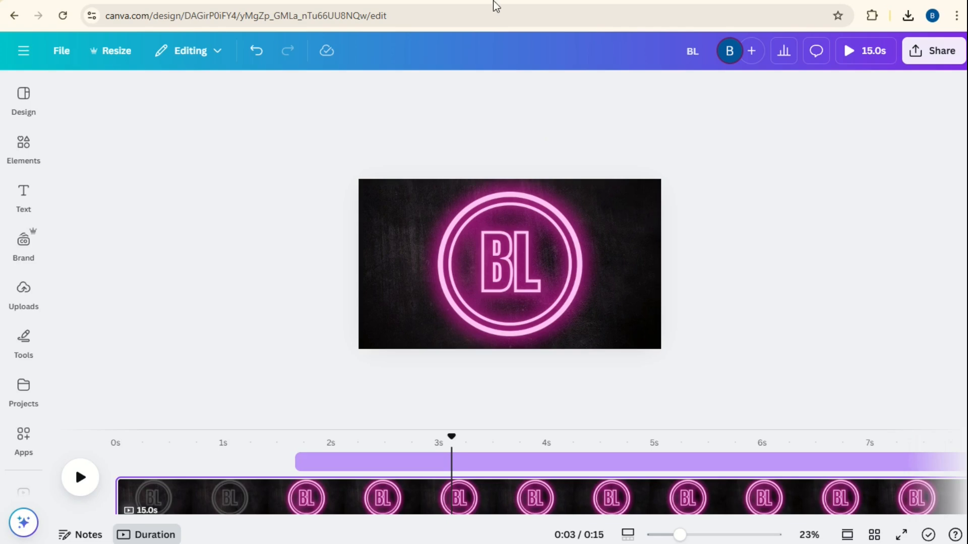
mouse_move(485, 1)
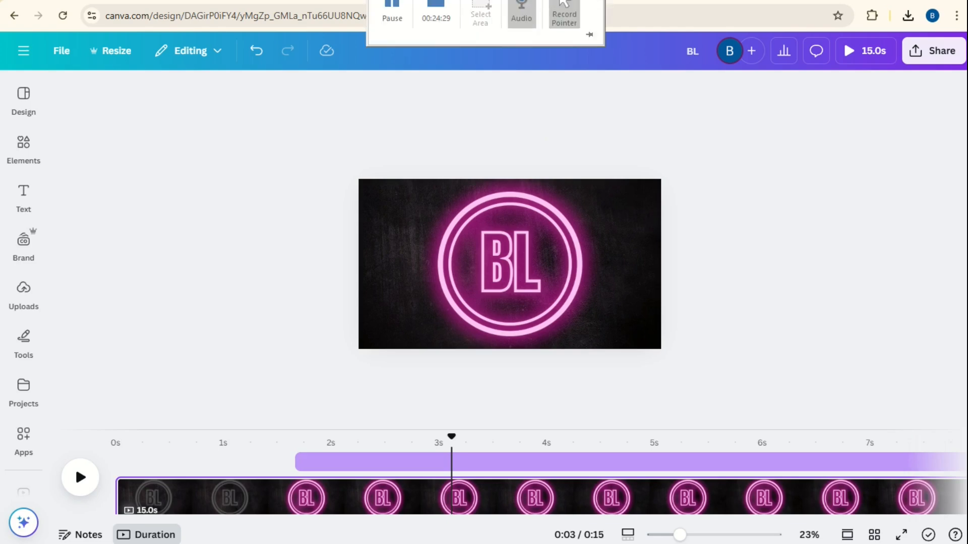